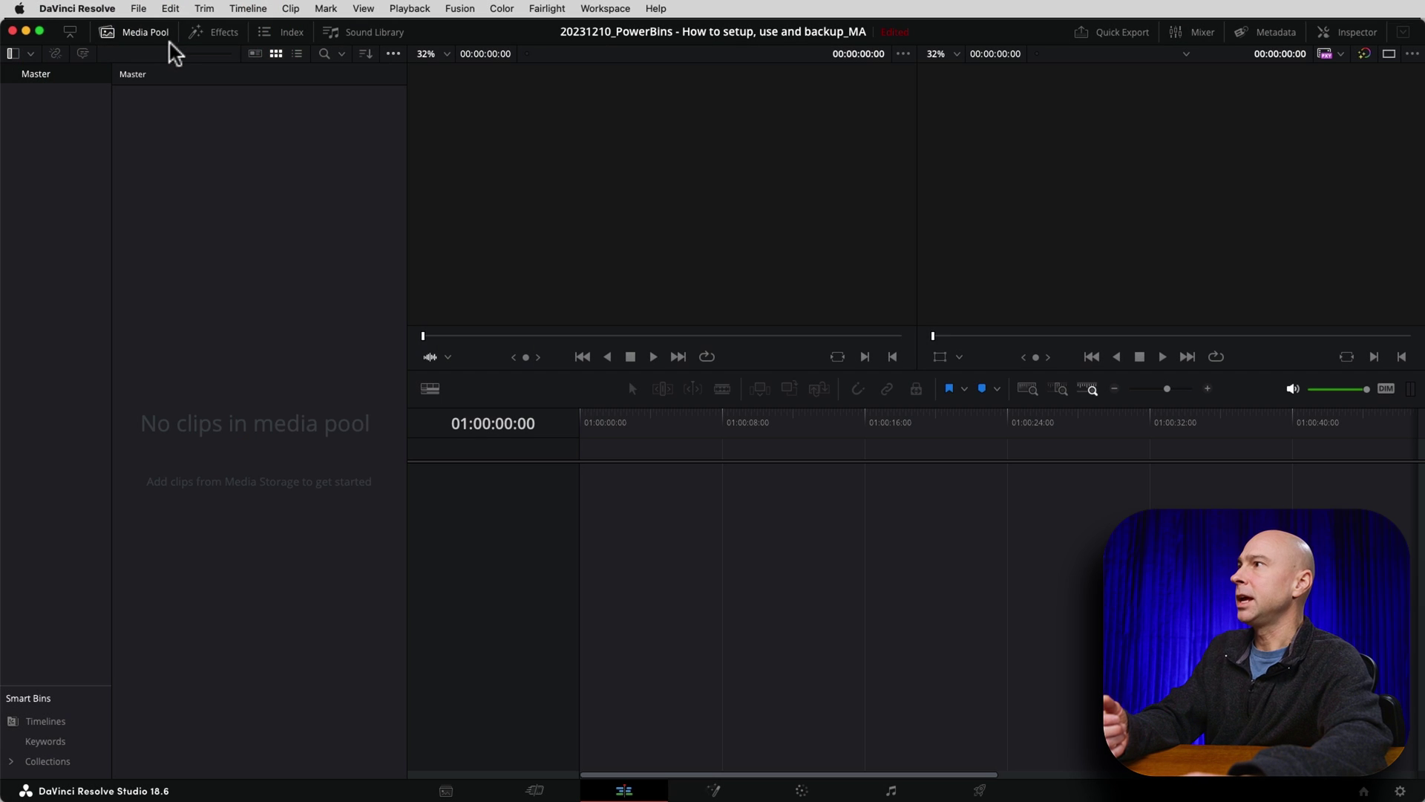
- Show the Media Pool's display options menu listing Show Smart Bins and Show Power Bins
click(392, 56)
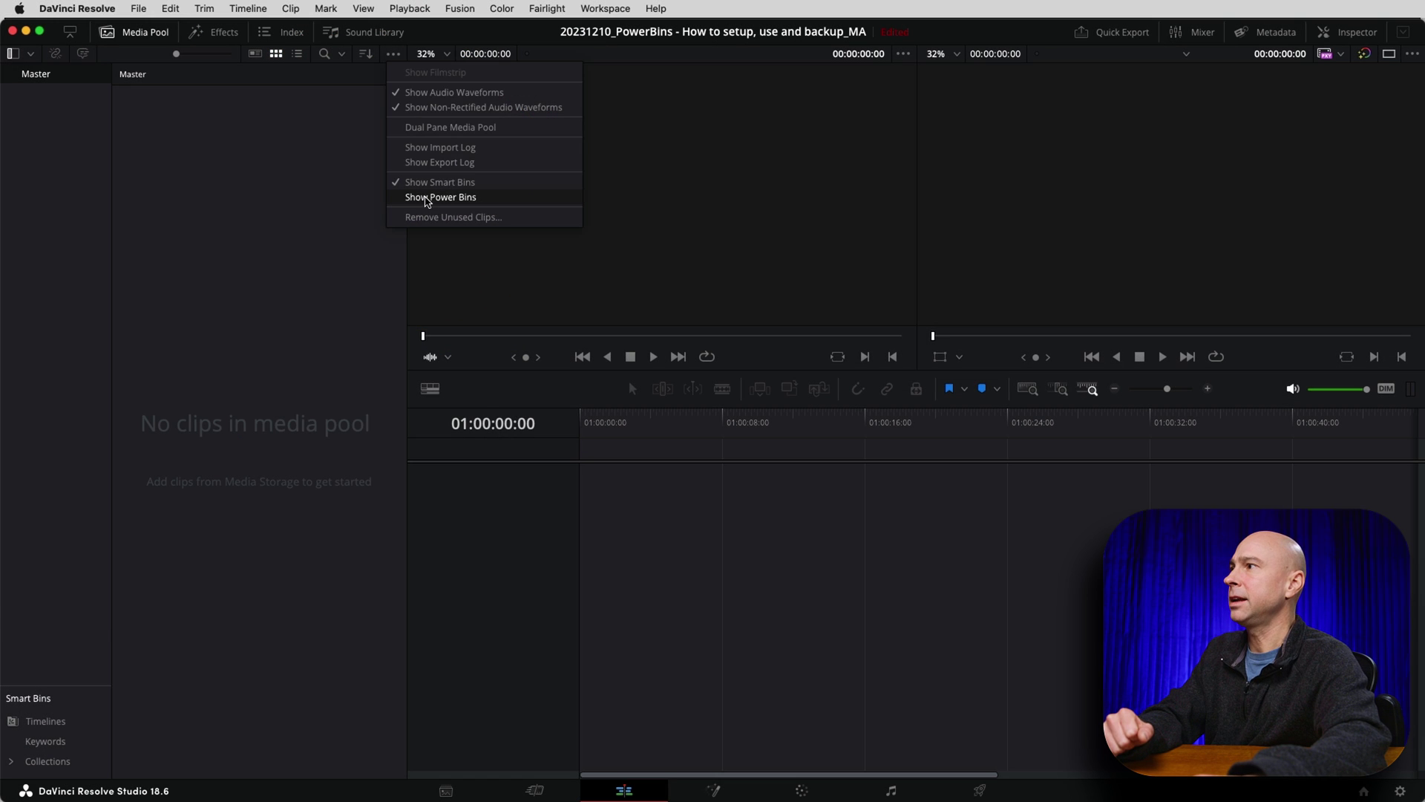
- Enable Show Power Bins and enlarge that section to reveal Master's sub-bins
click(421, 195)
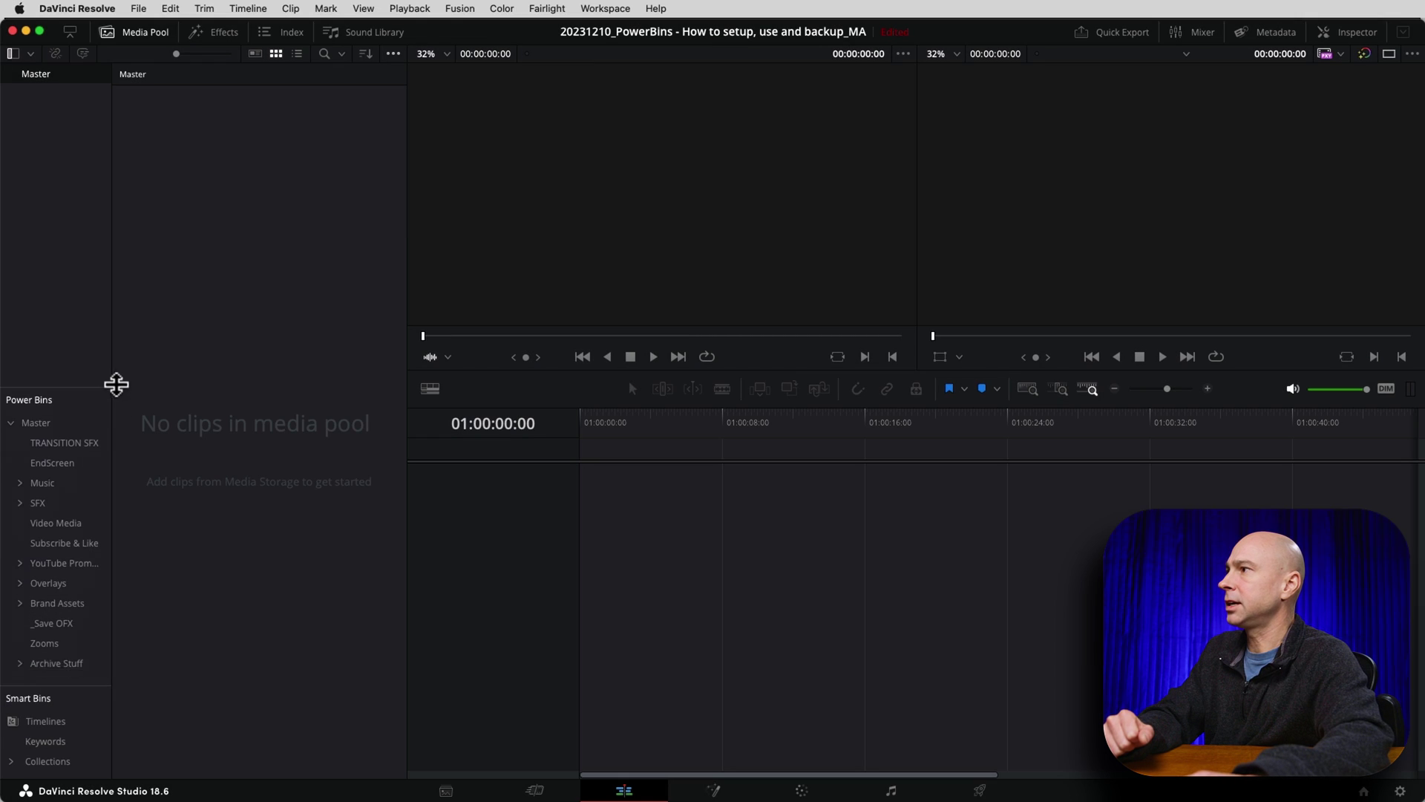
drag(116, 384, 77, 189)
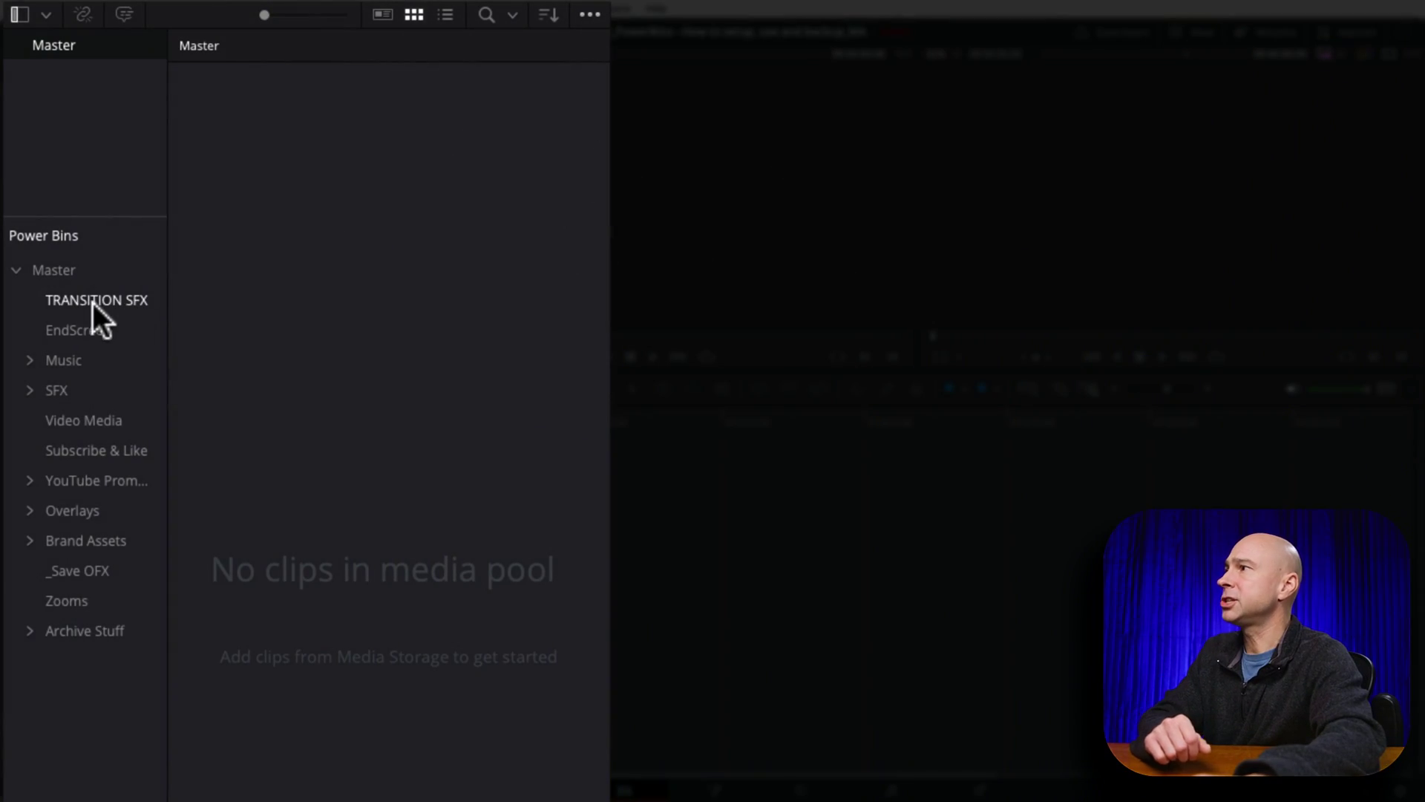
- Preview the clips in the TRANSITION SFX power bin
click(91, 300)
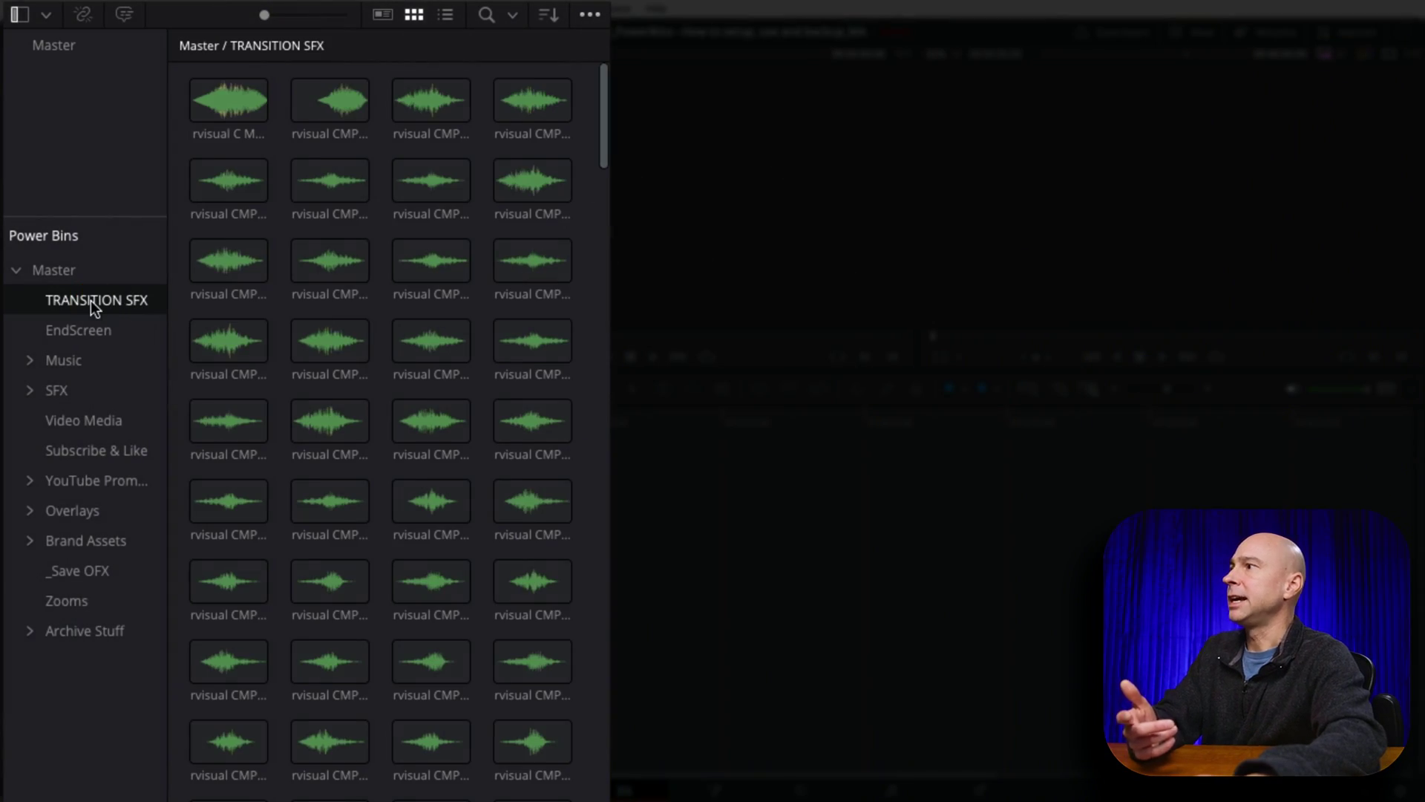
scroll(172, 304, down, 10)
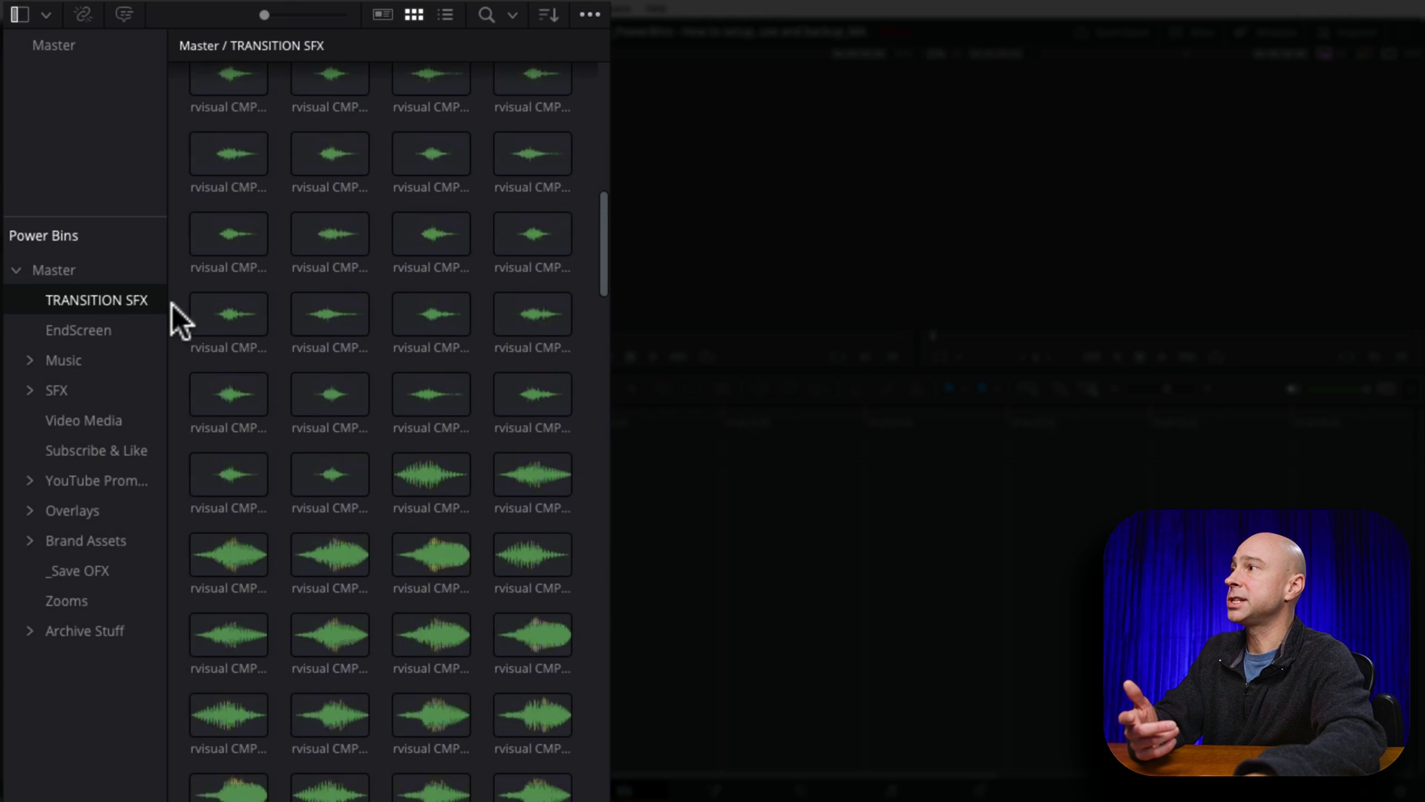
scroll(172, 306, down, 5)
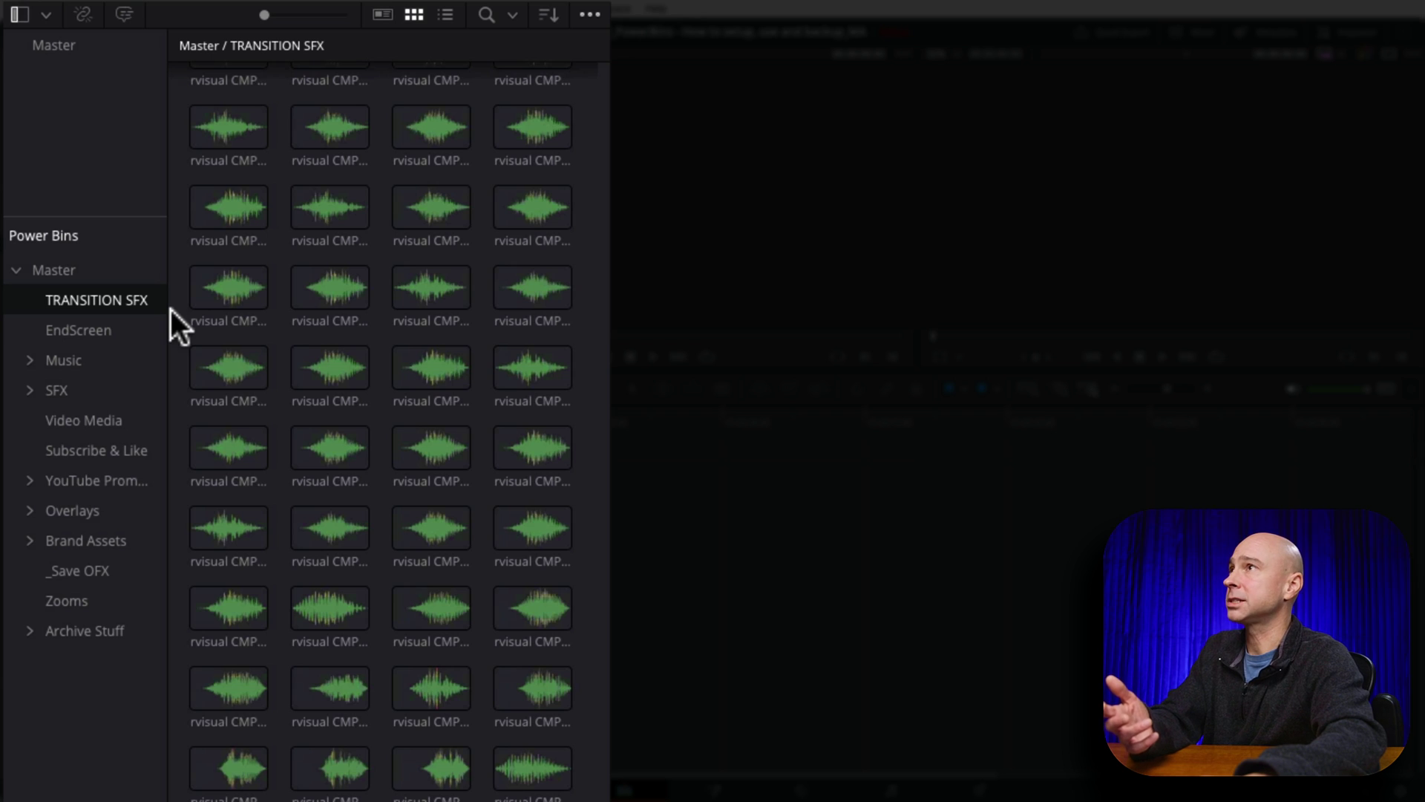
- Create a new bin named 'New Power Bin' under the Master power bin
right_click(55, 272)
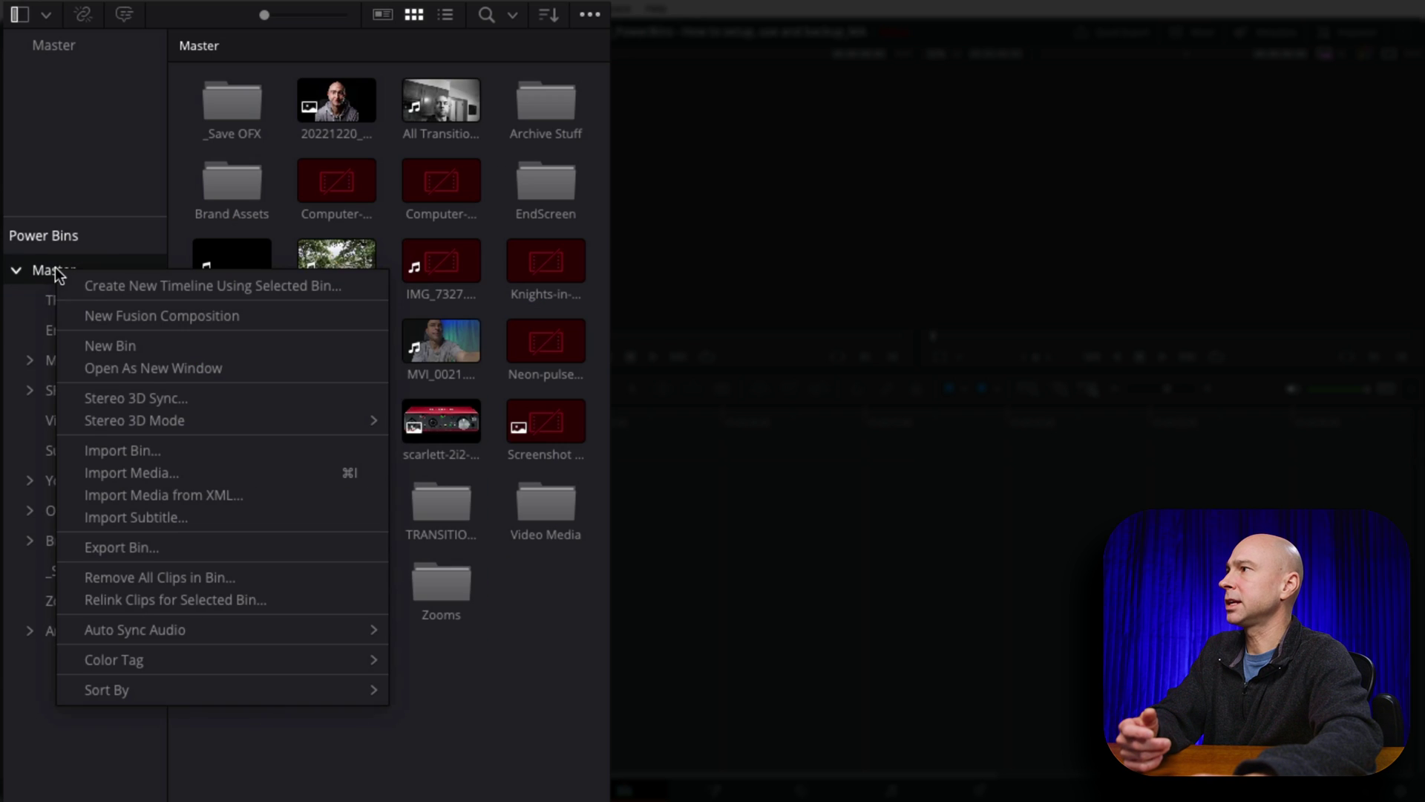
click(118, 345)
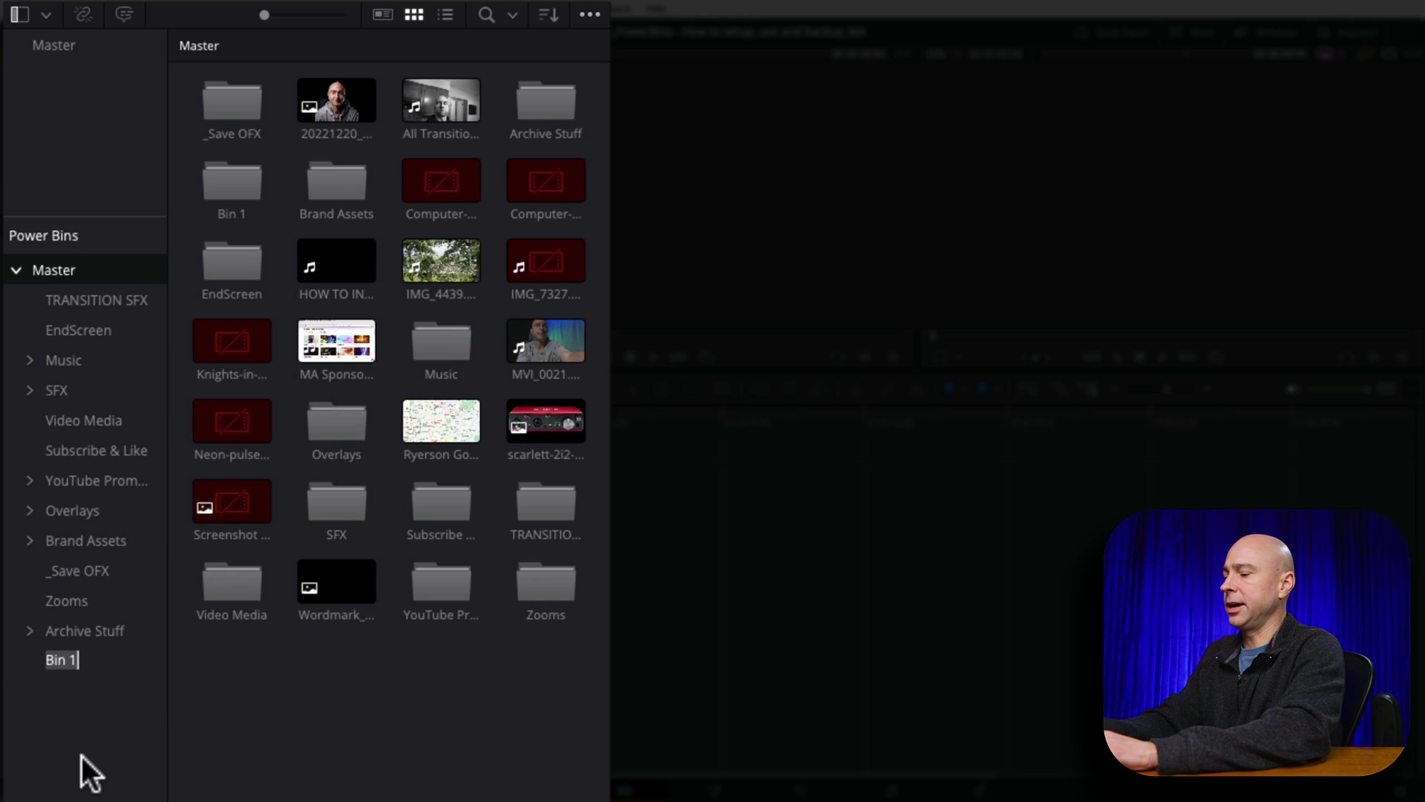
text(New Poper Bin)
click(119, 663)
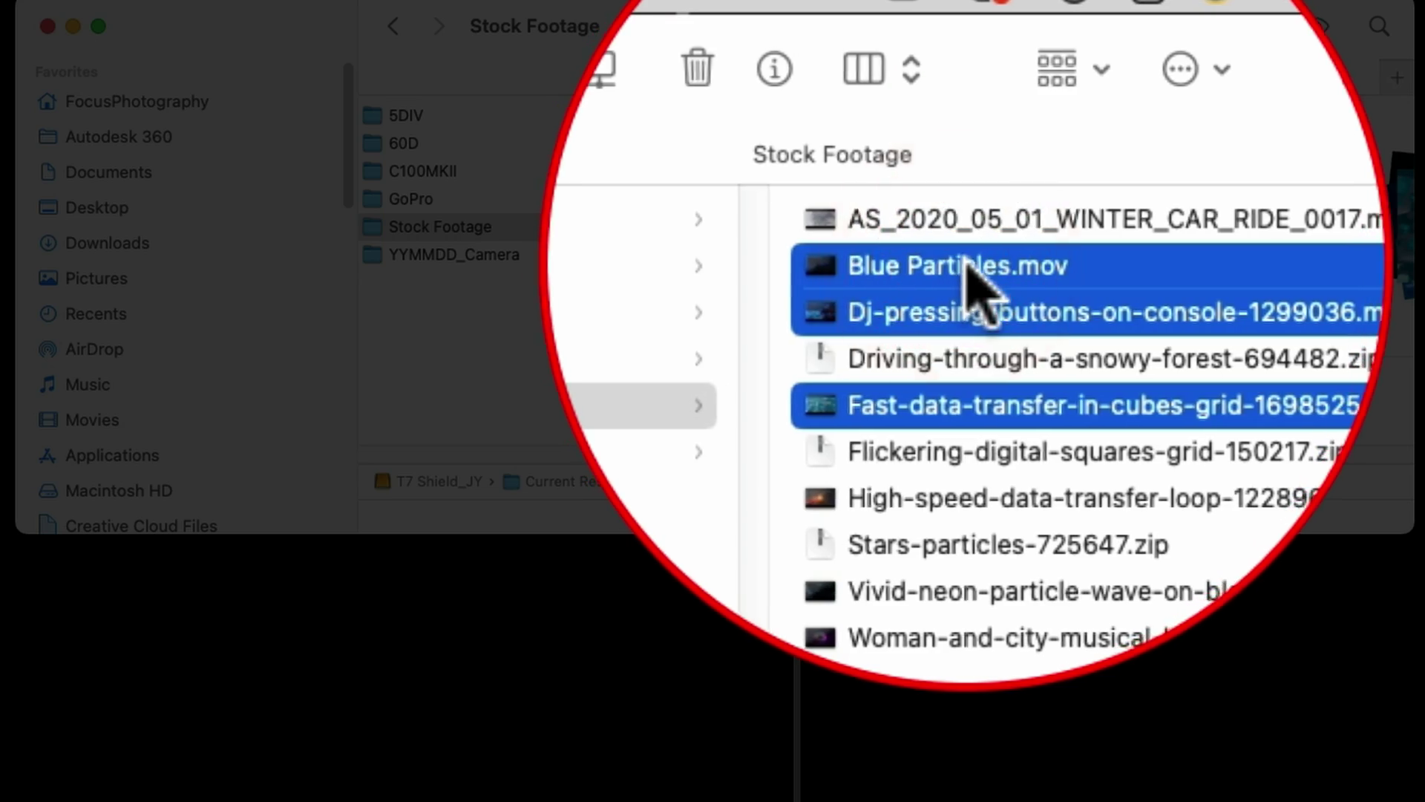
- Drag three selected Stock Footage clips from Finder into New Power Bin
drag(936, 148, 81, 141)
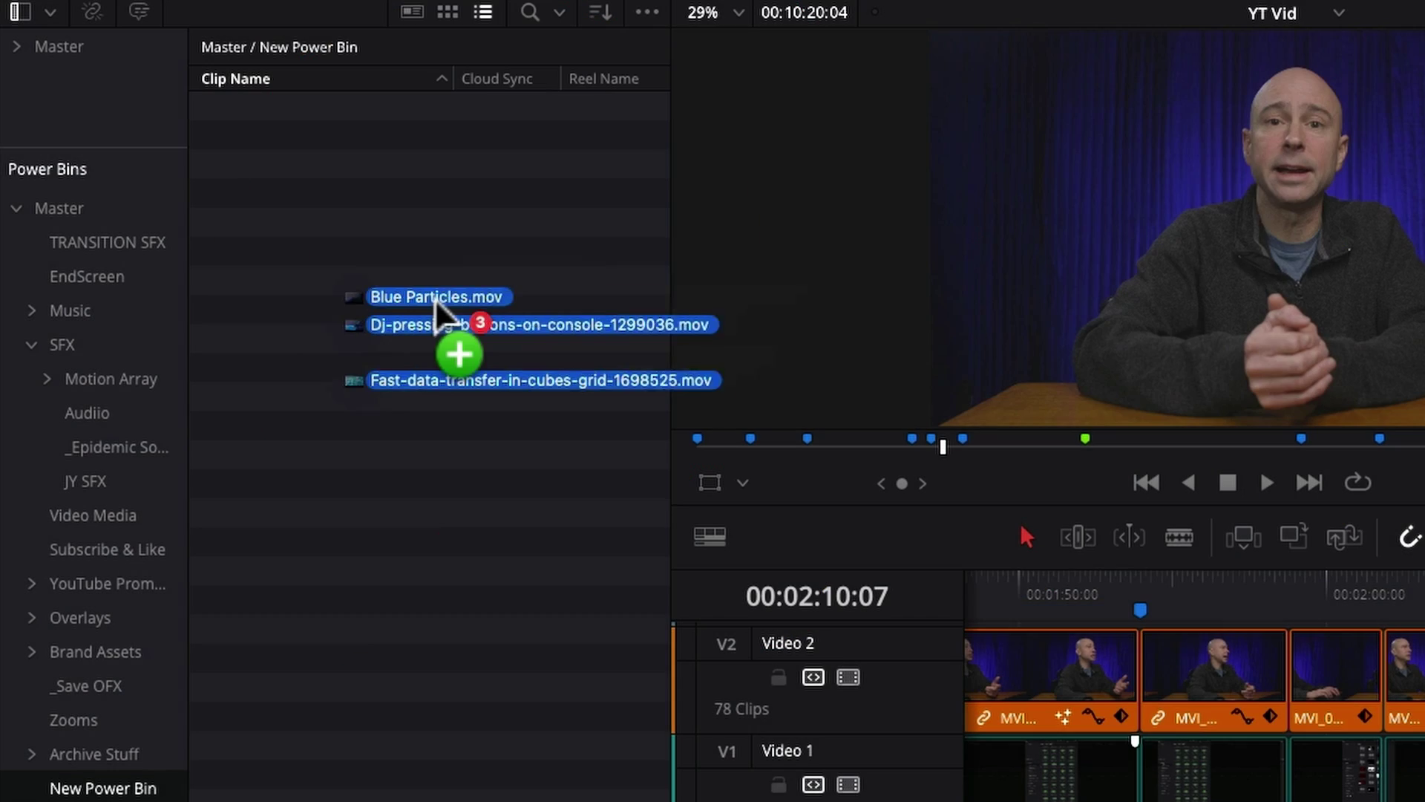
drag(438, 312, 418, 321)
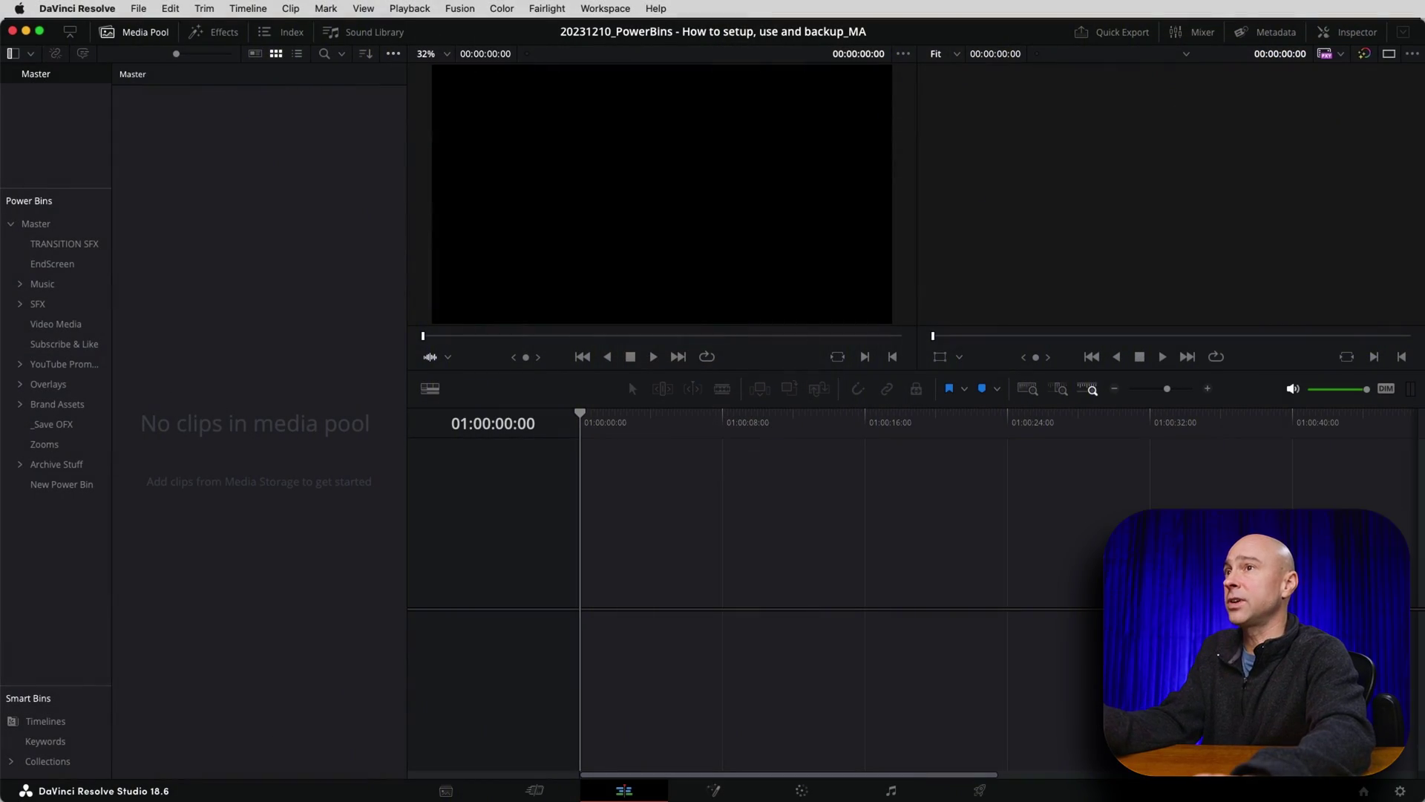
- Import the BMD Logo folder, move it into Power Bins, and delete the original bin
drag(318, 547, 324, 528)
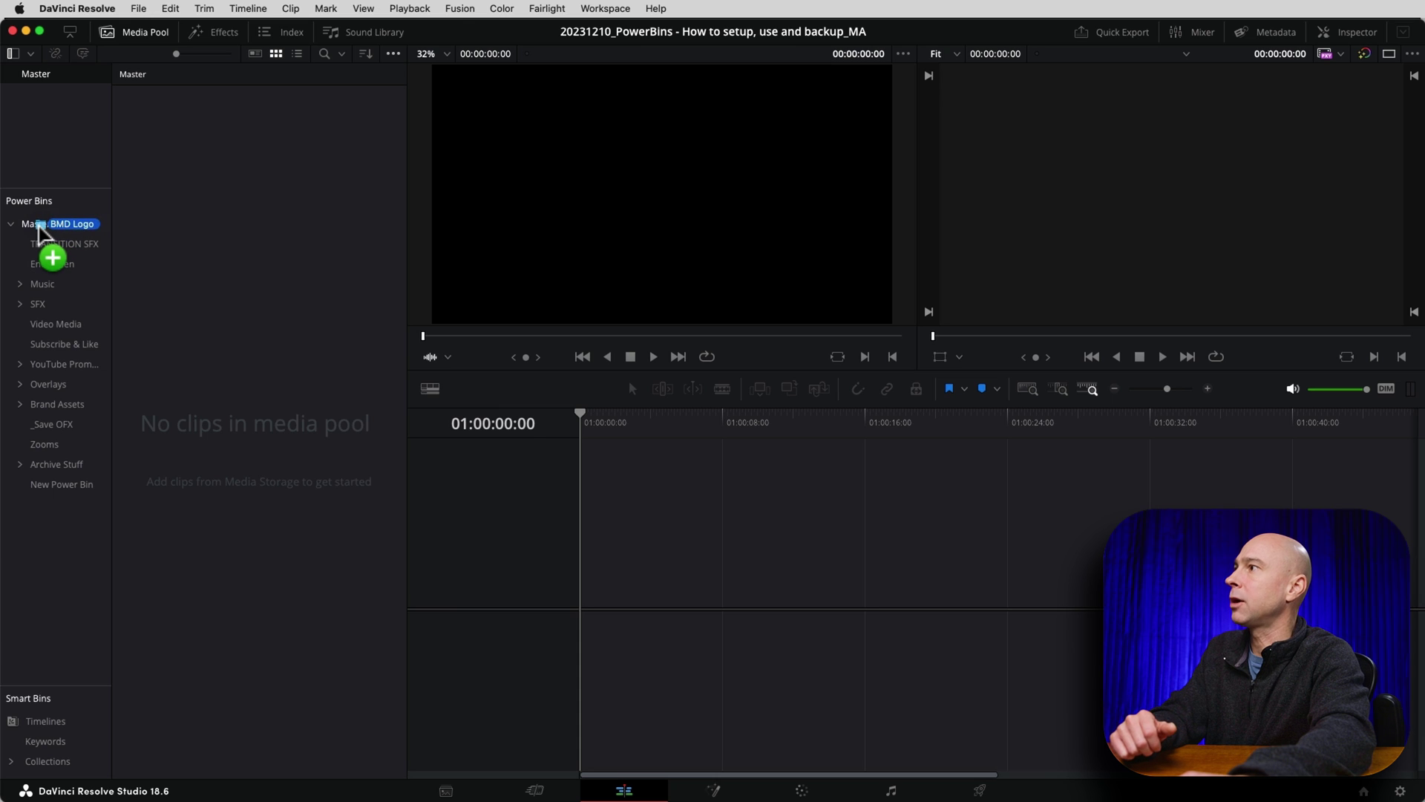
drag(38, 225, 42, 232)
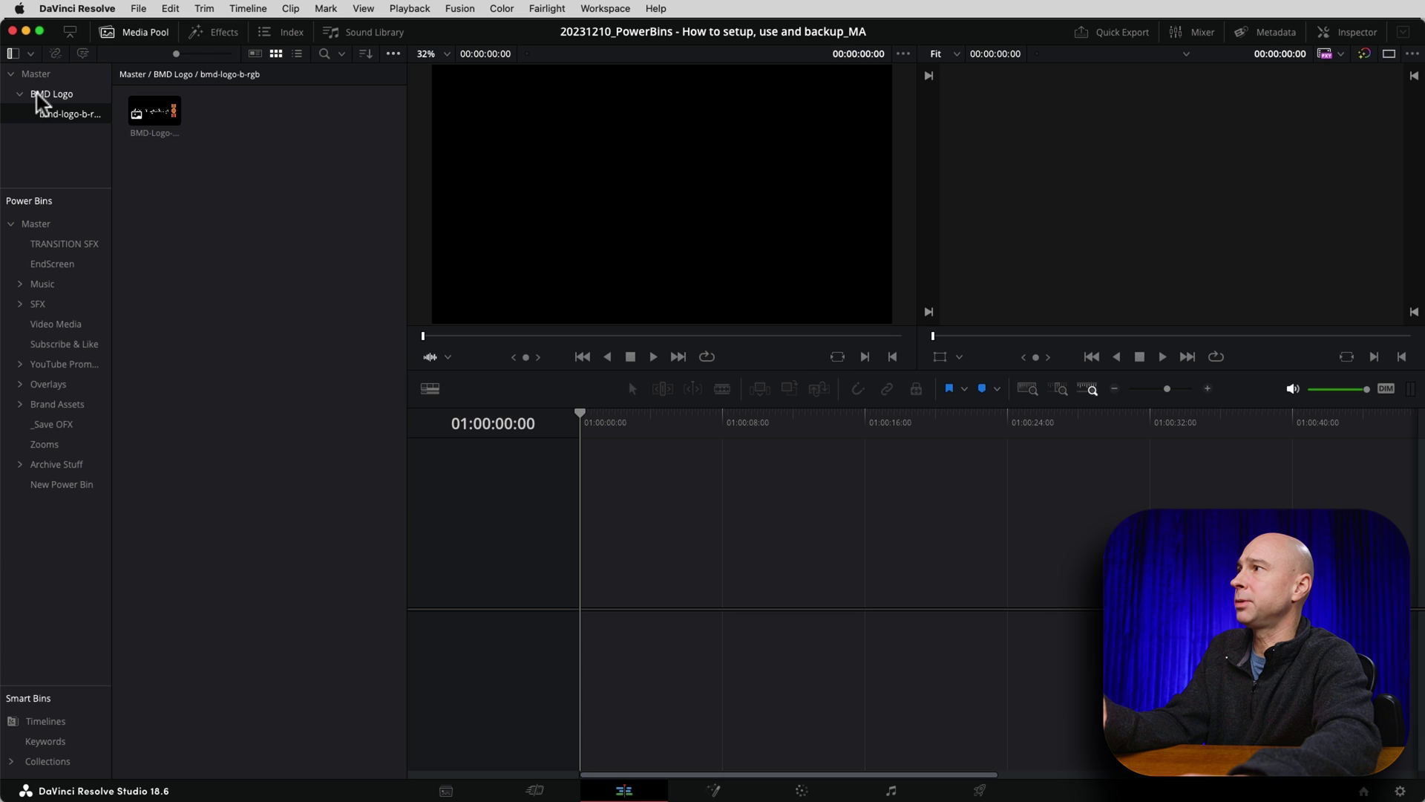
drag(36, 92, 85, 136)
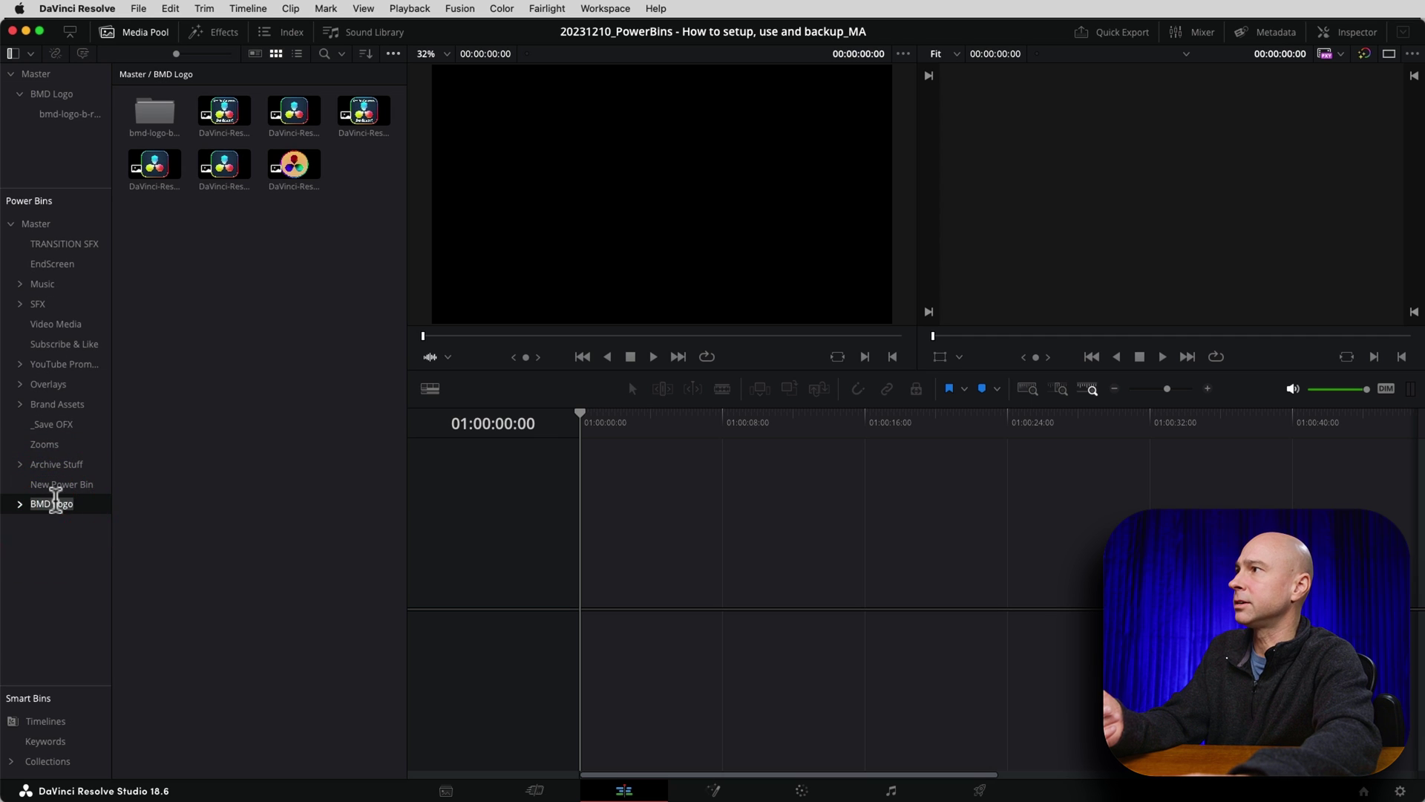
key(Delete)
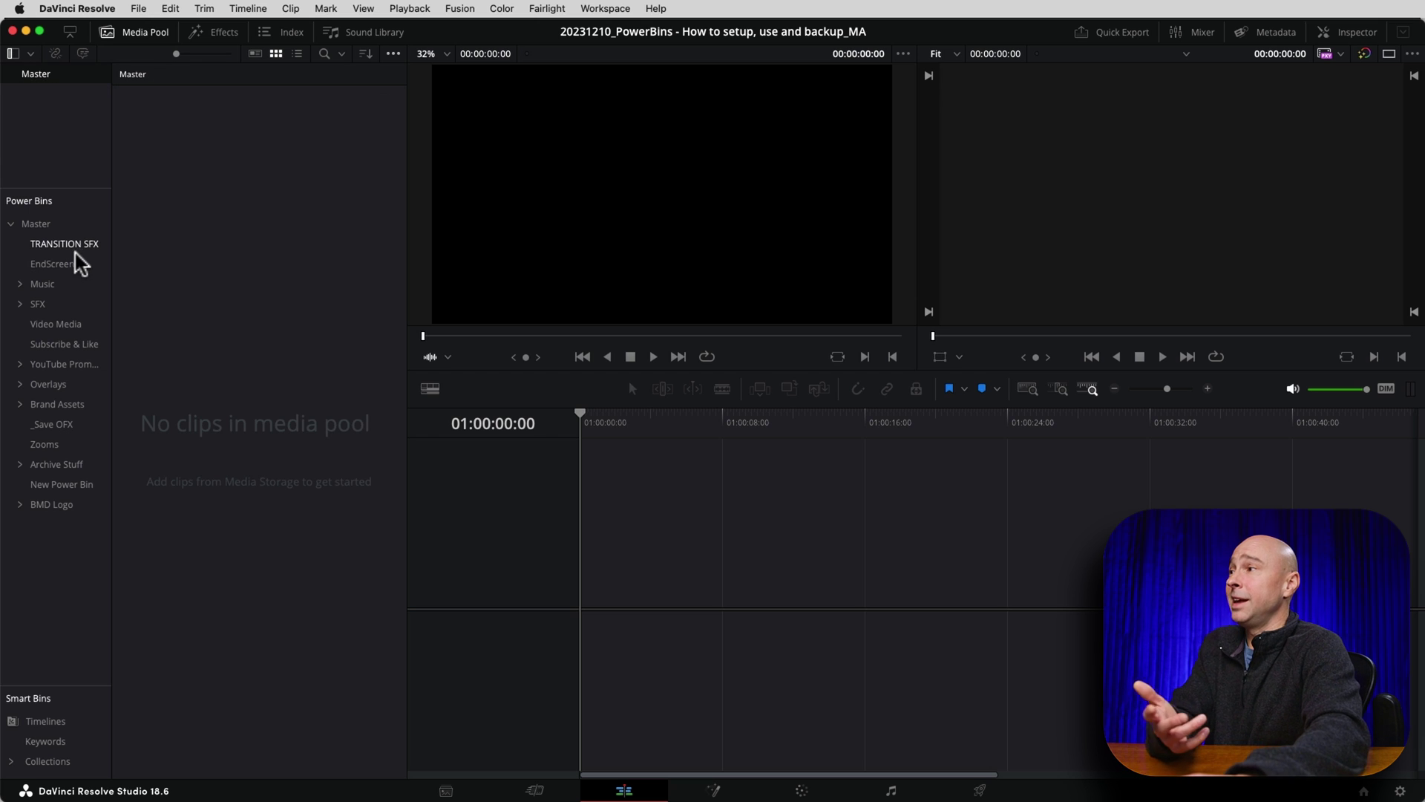
click(41, 504)
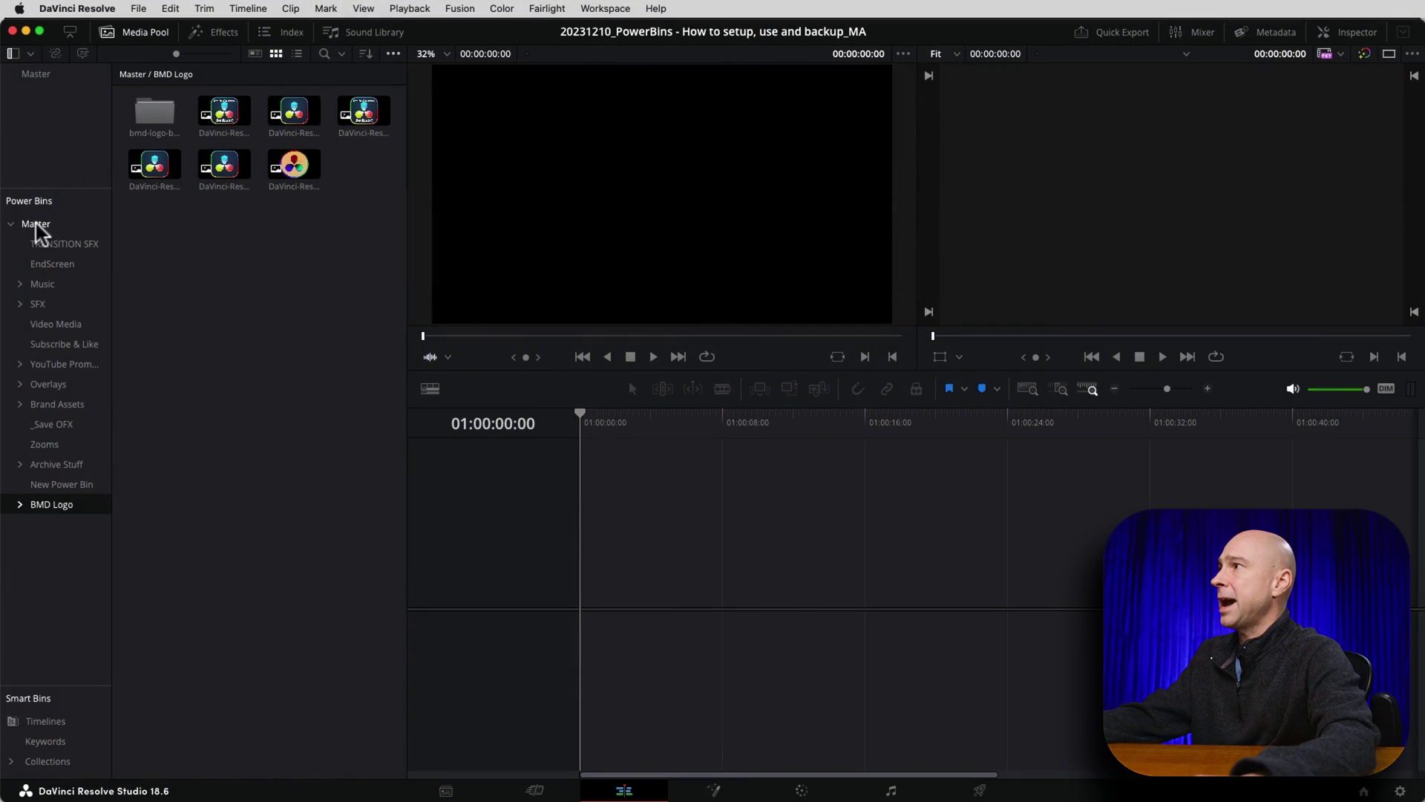
- Open the Master power bin in a separate window and move it up and right
click(36, 223)
right_click(37, 224)
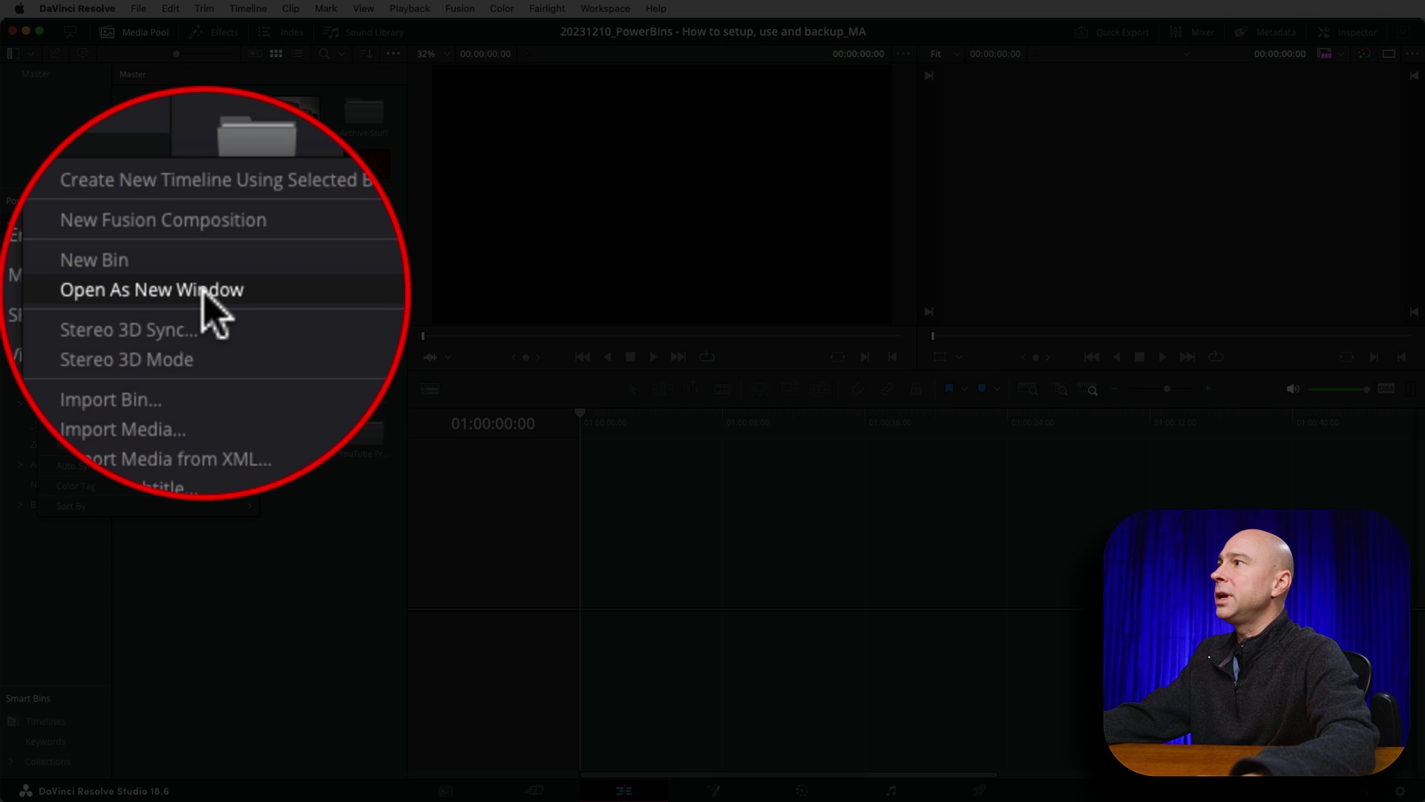
click(127, 302)
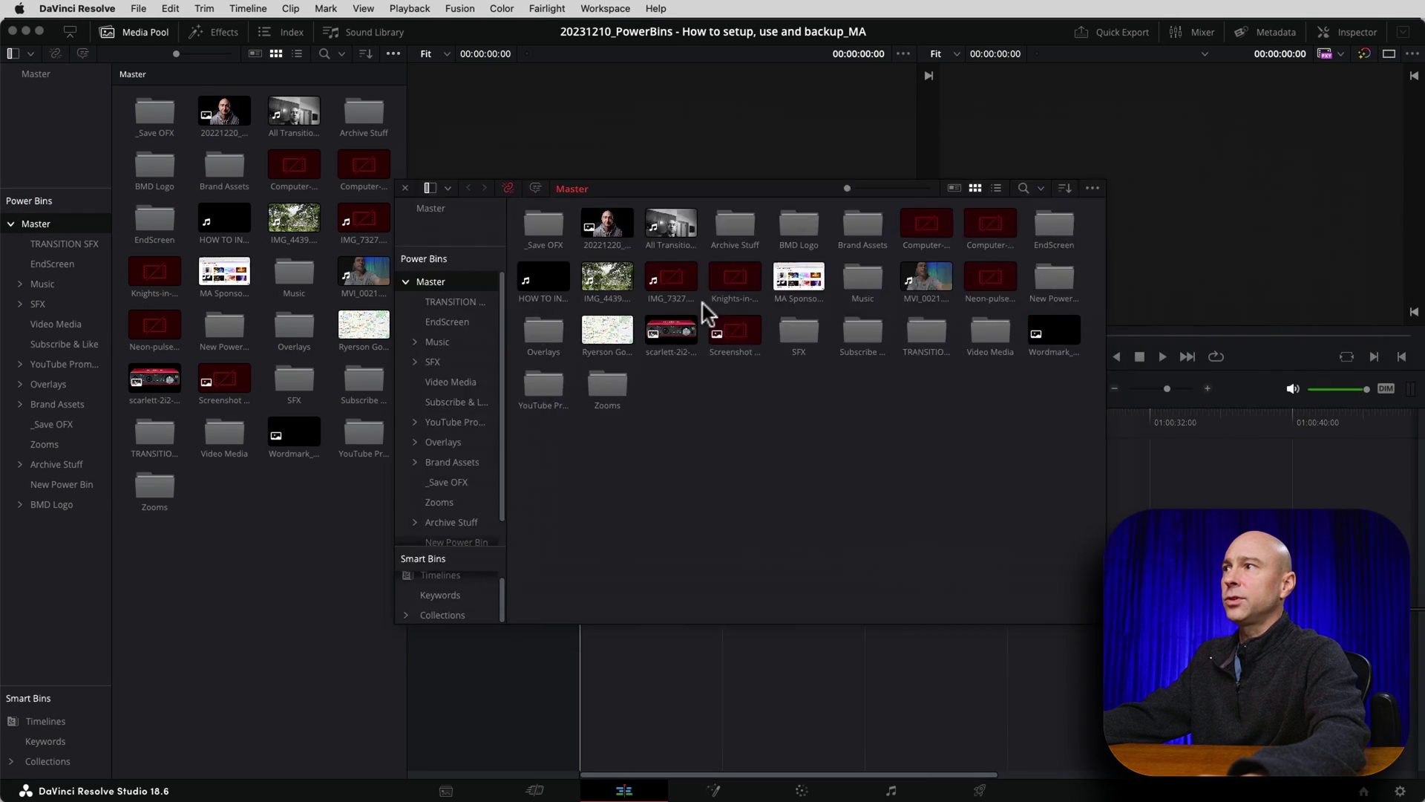
drag(701, 189, 849, 149)
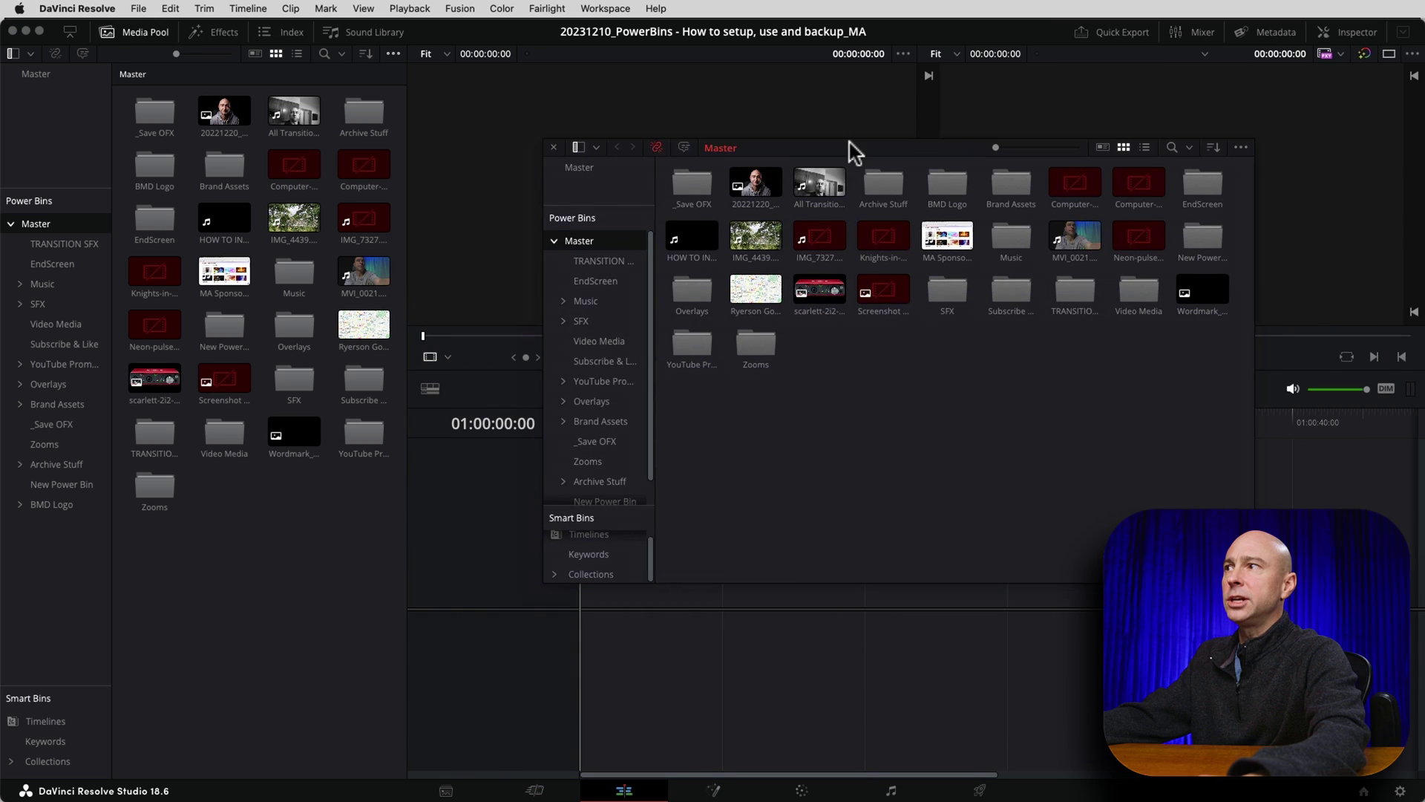
- Preview the Ryerson Google Map and All Transitions clips, then hide the docked media pool
click(778, 279)
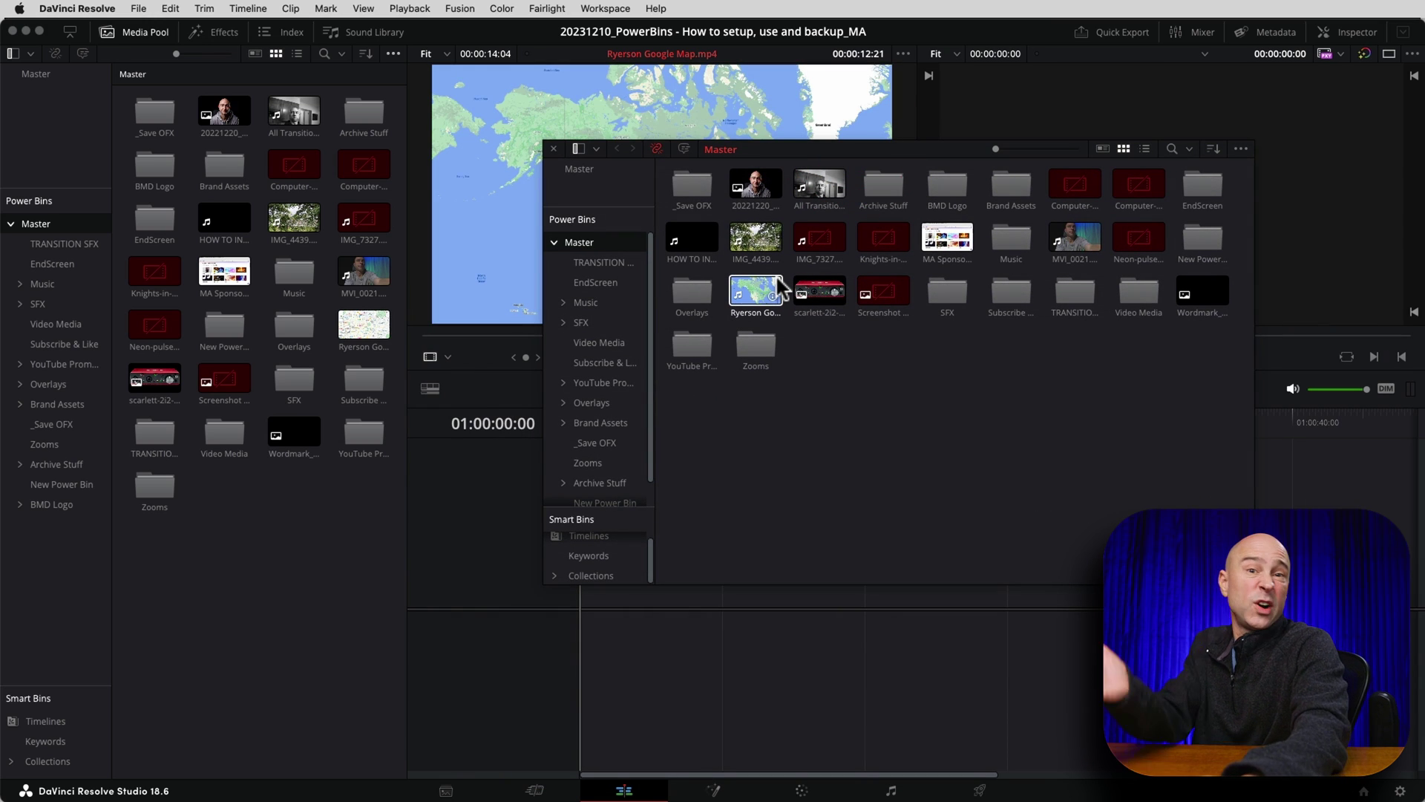
click(833, 187)
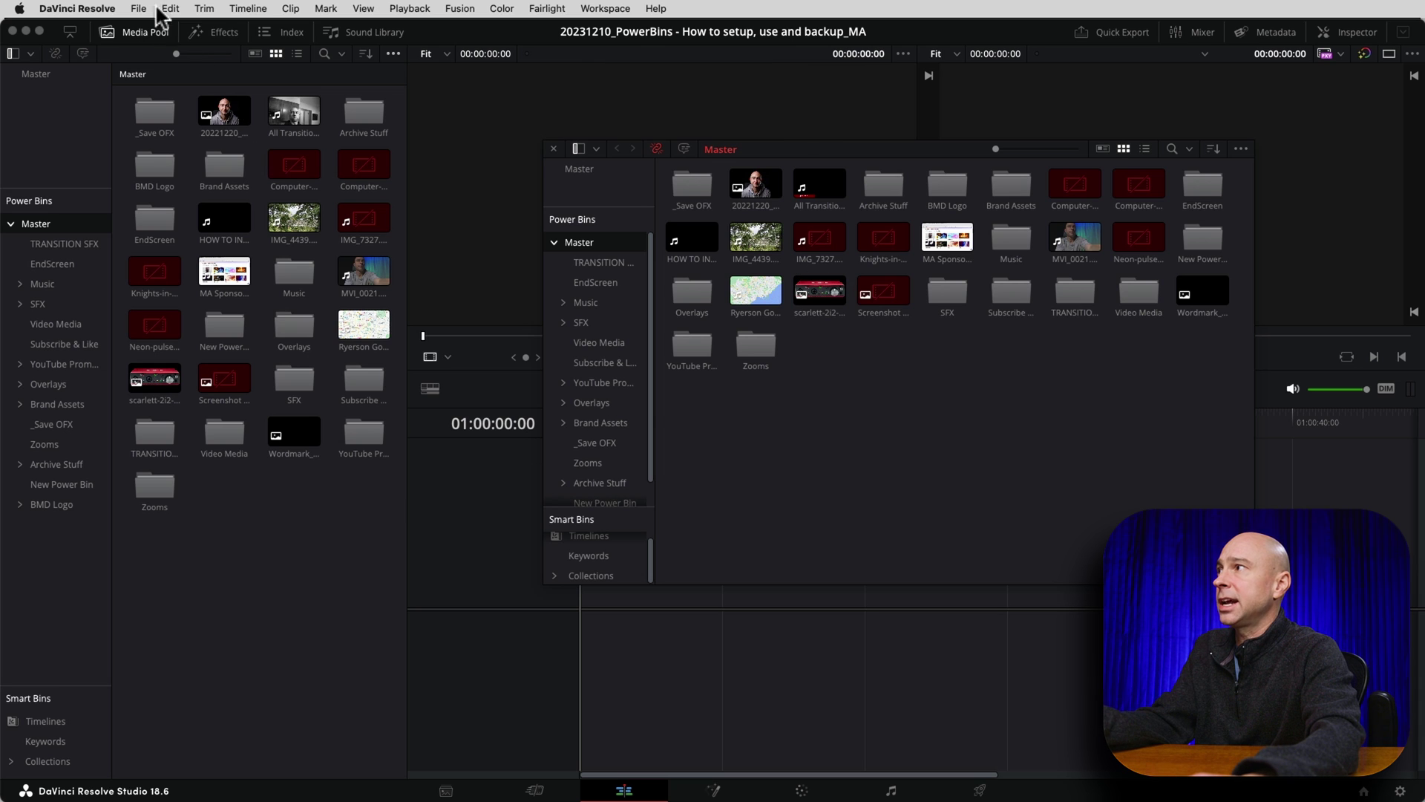
click(145, 34)
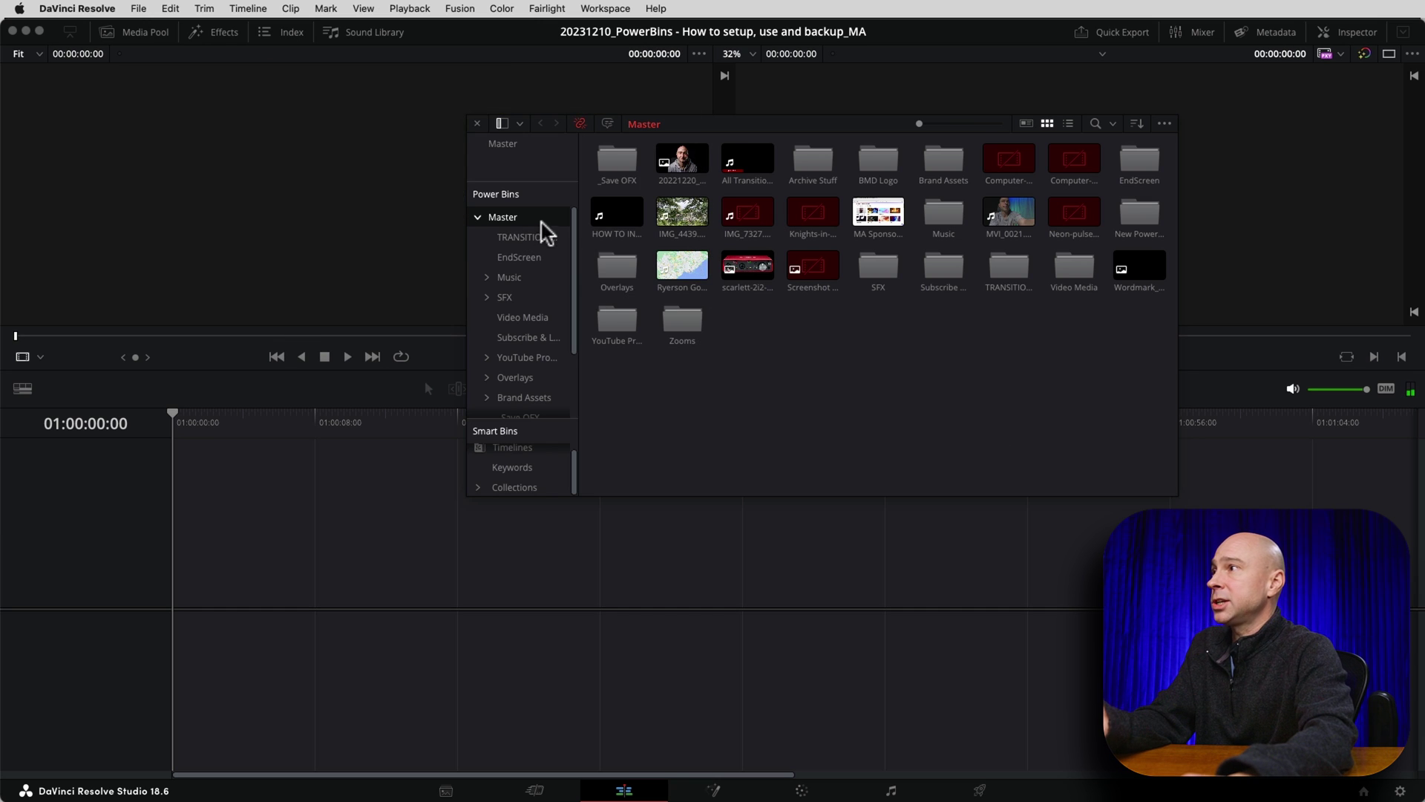
click(496, 147)
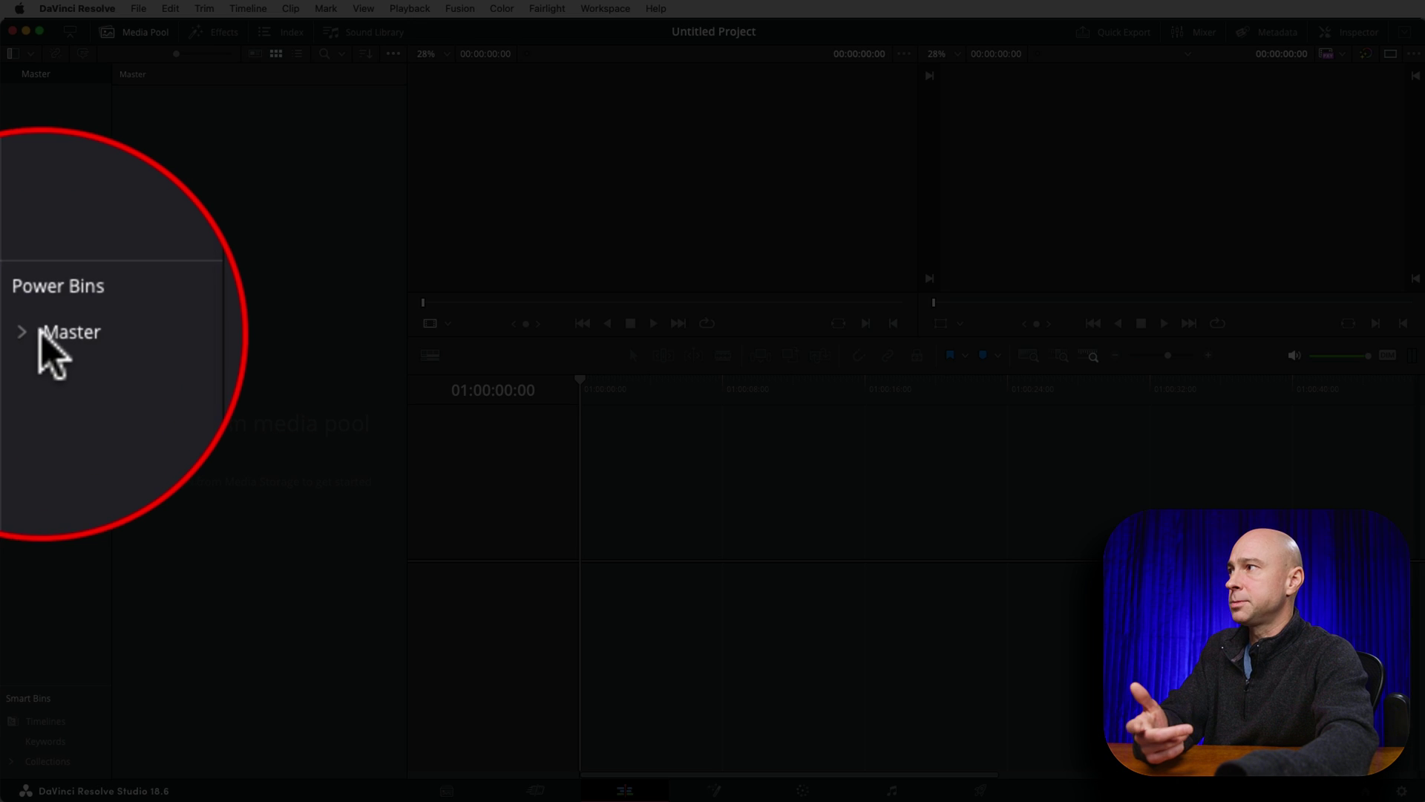
- Export the Master power bin to the file Master Powerbins.drb
right_click(34, 332)
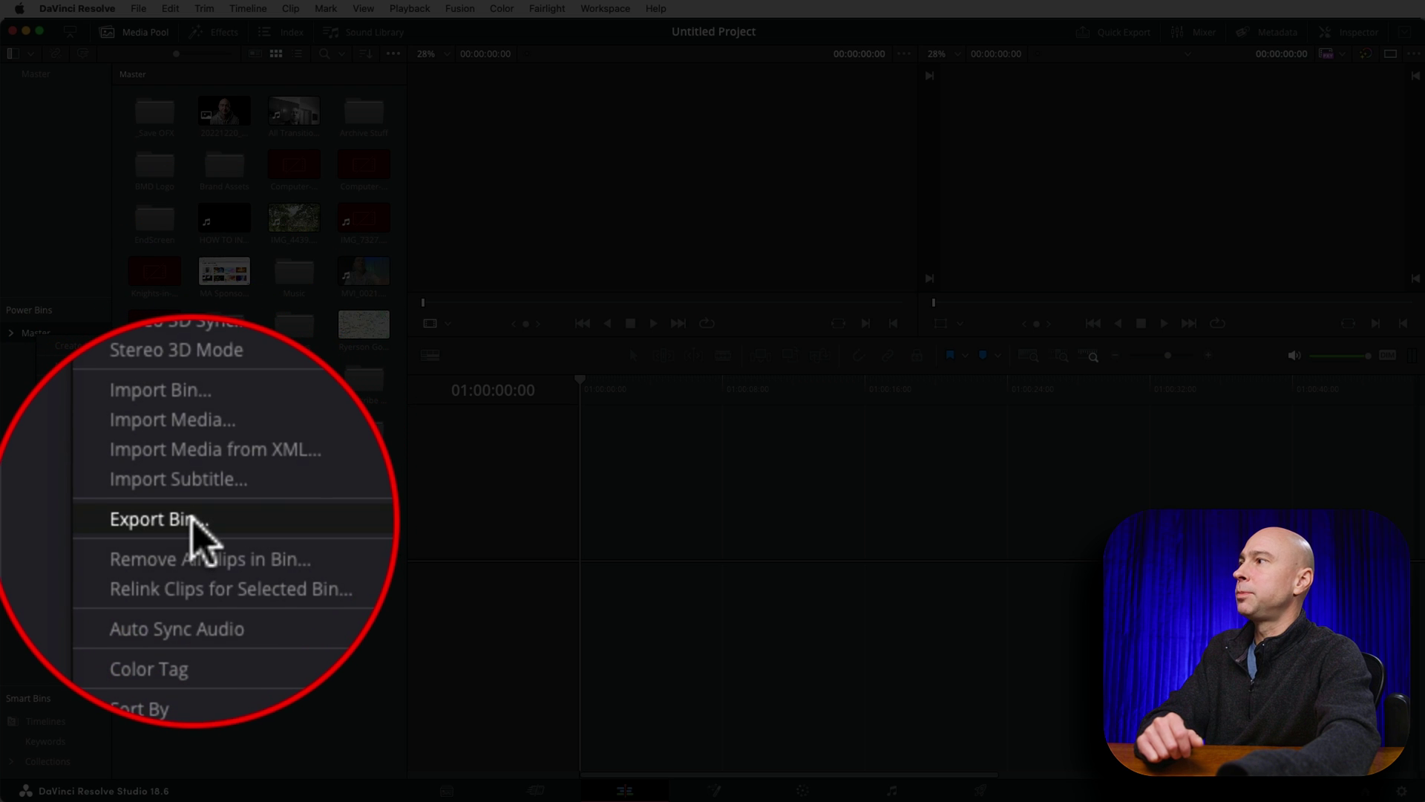
click(192, 520)
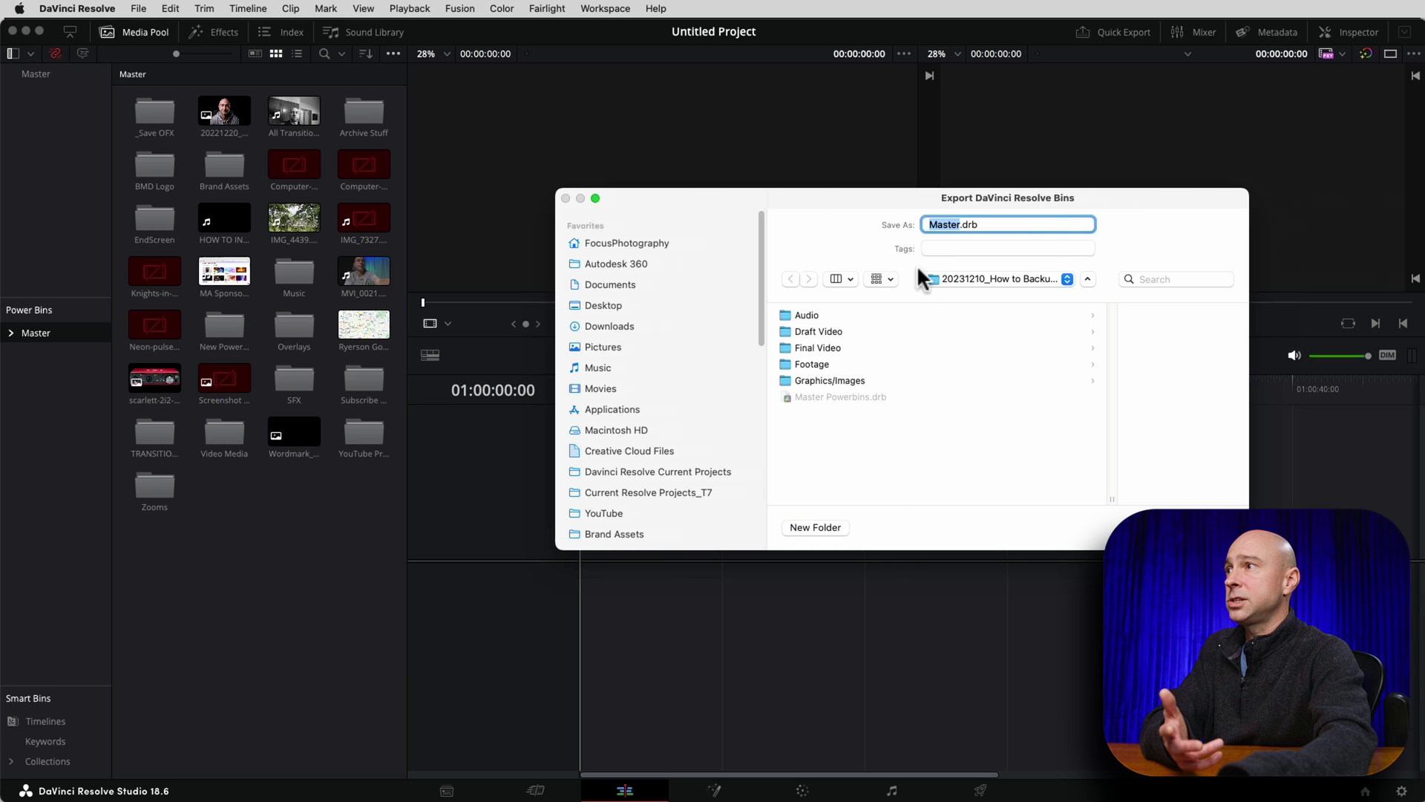
click(813, 397)
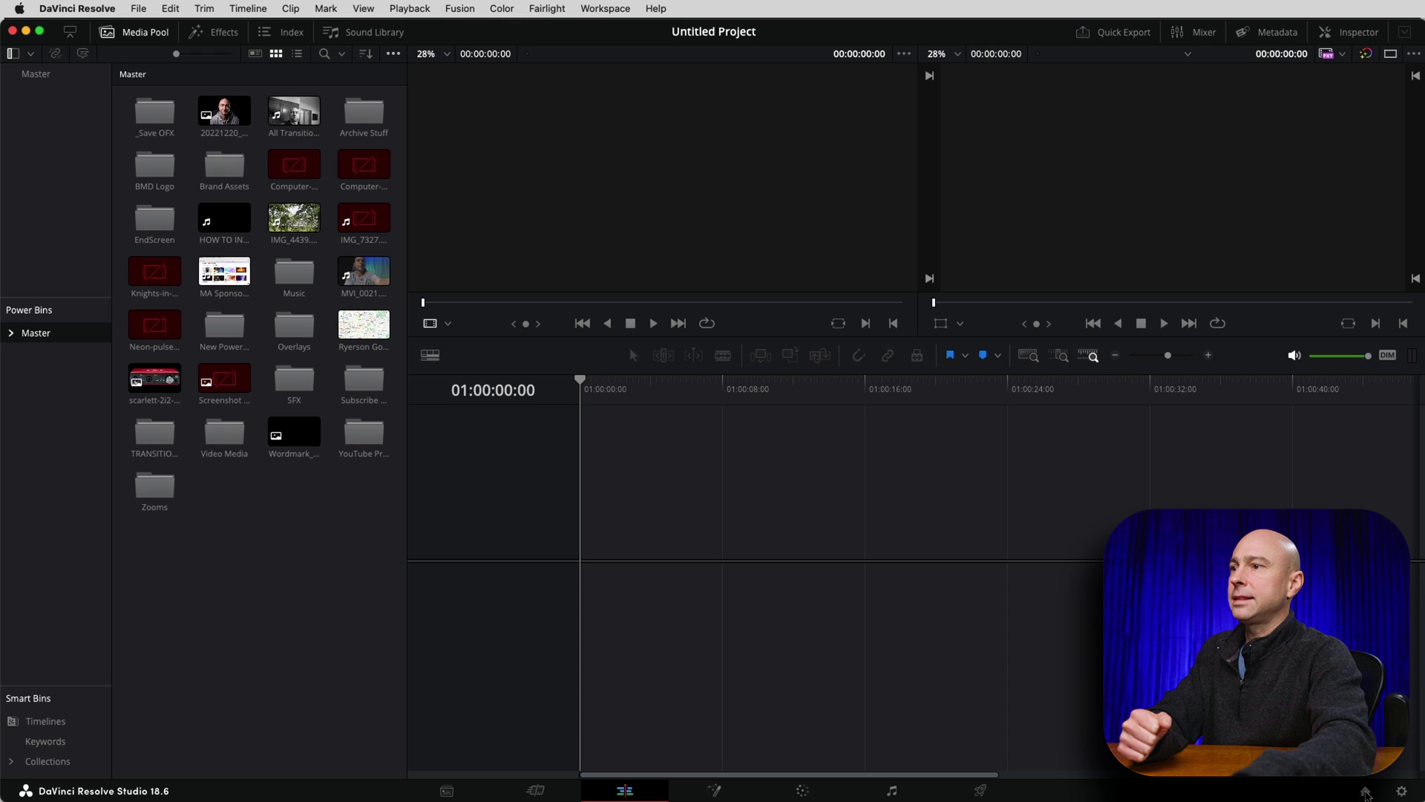
- Switch to the BMD Training_SFX project library and open its Untitled Project
click(1366, 792)
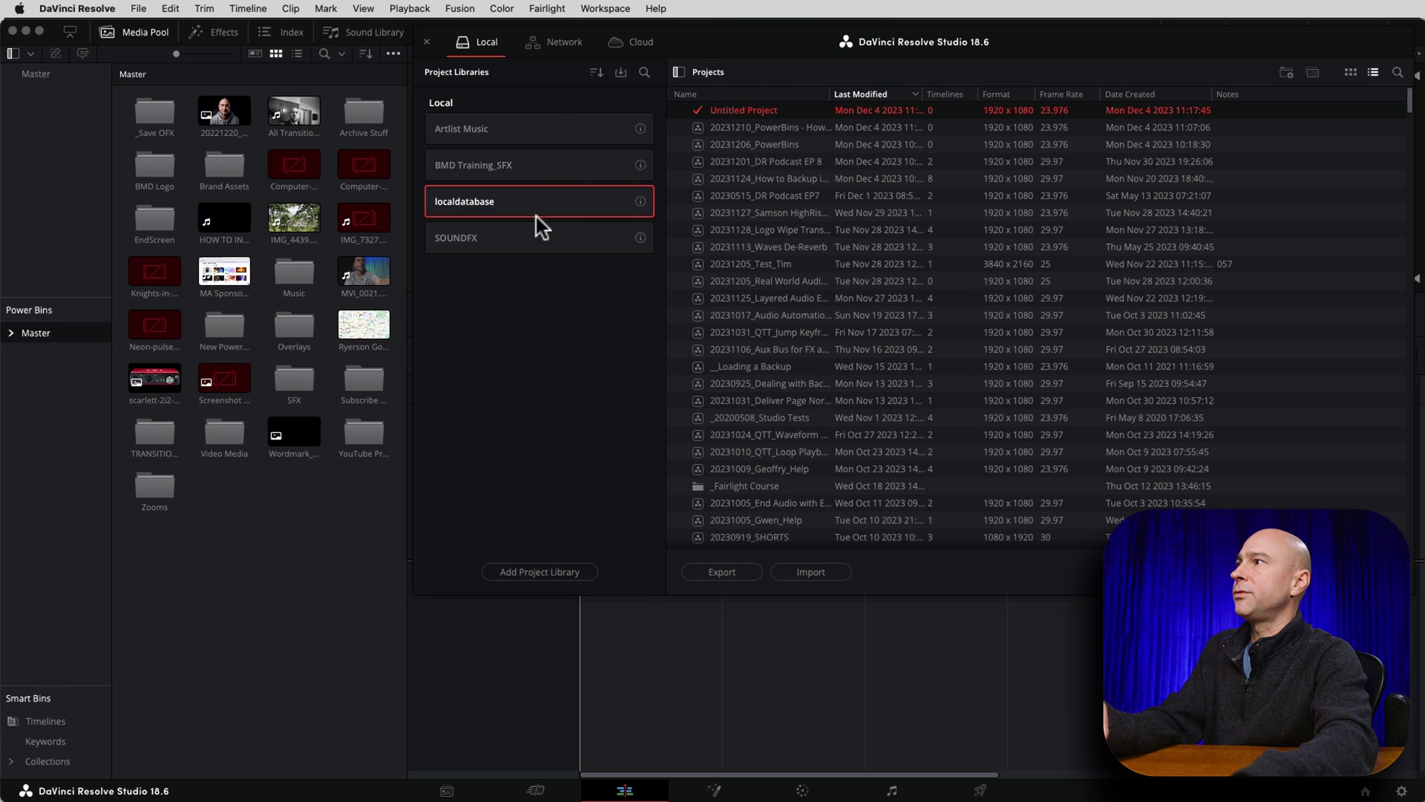
click(510, 168)
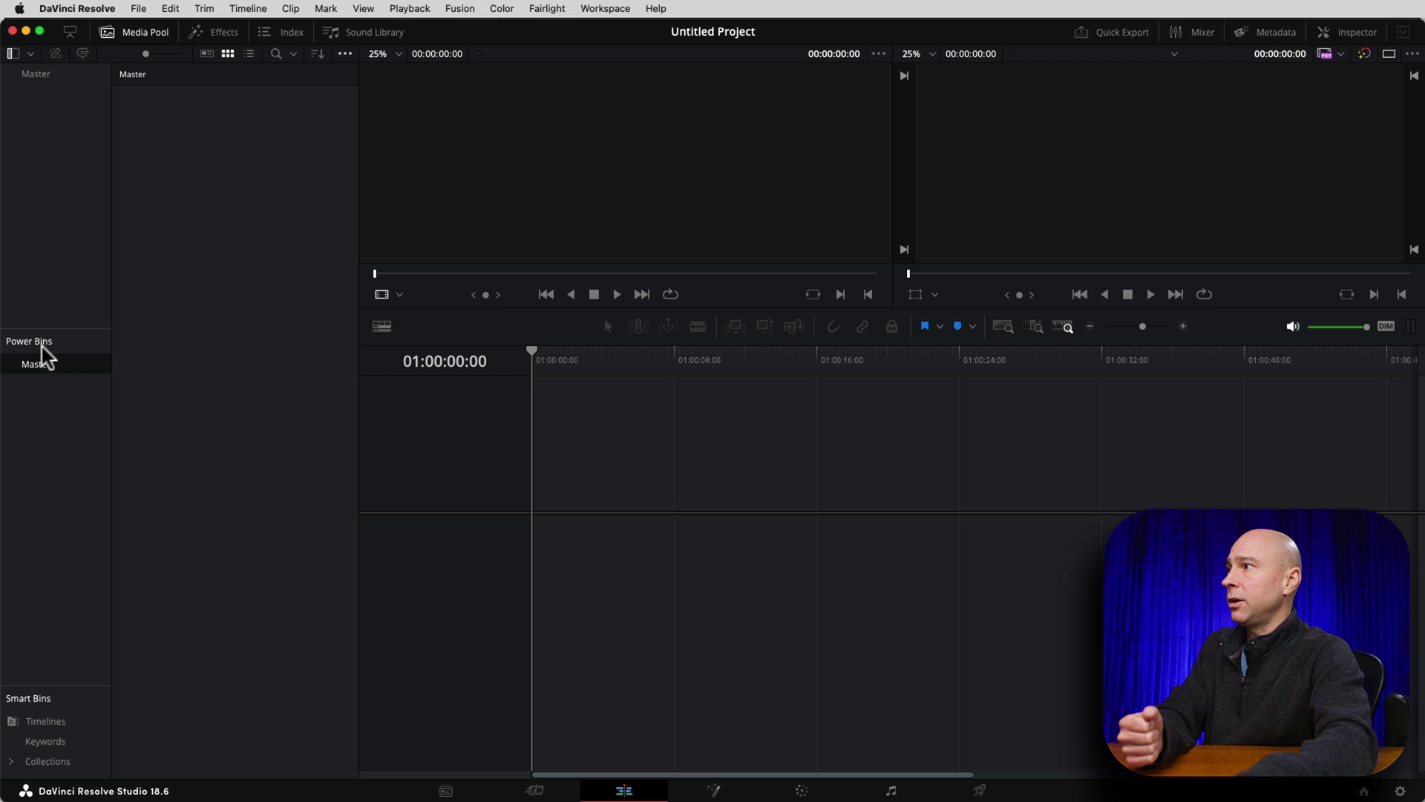
- Import the Master Powerbins.drb backup into the empty Master power bin
click(346, 53)
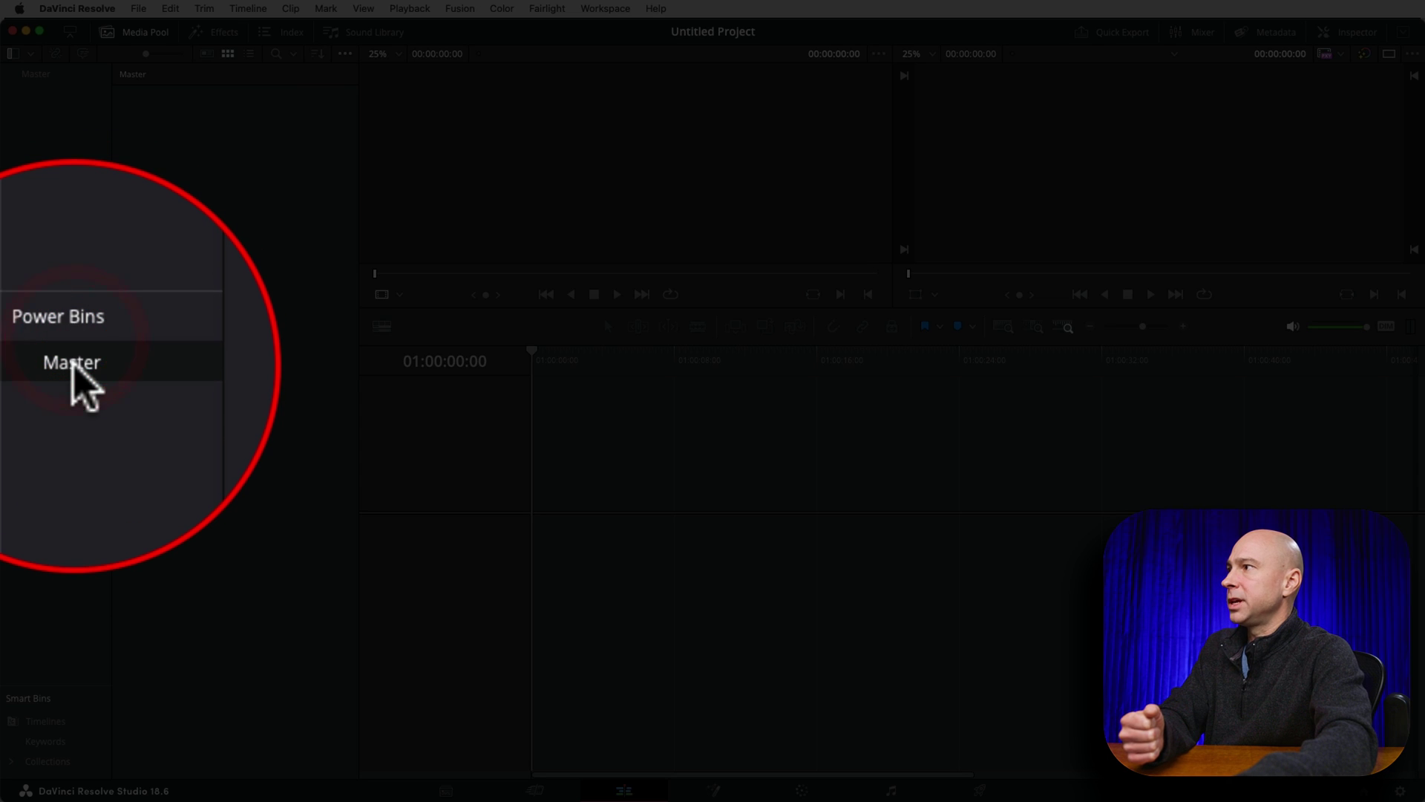
right_click(36, 365)
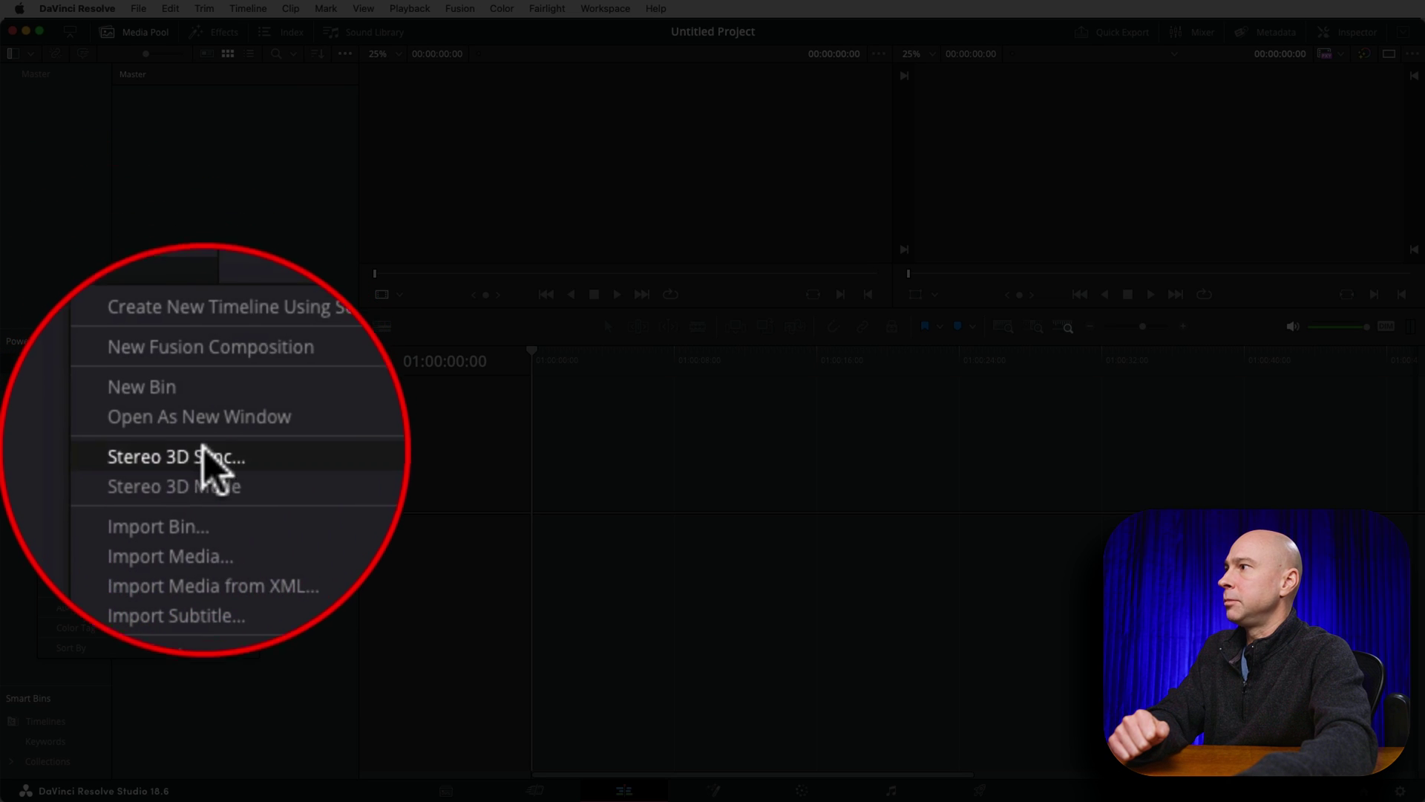
click(96, 487)
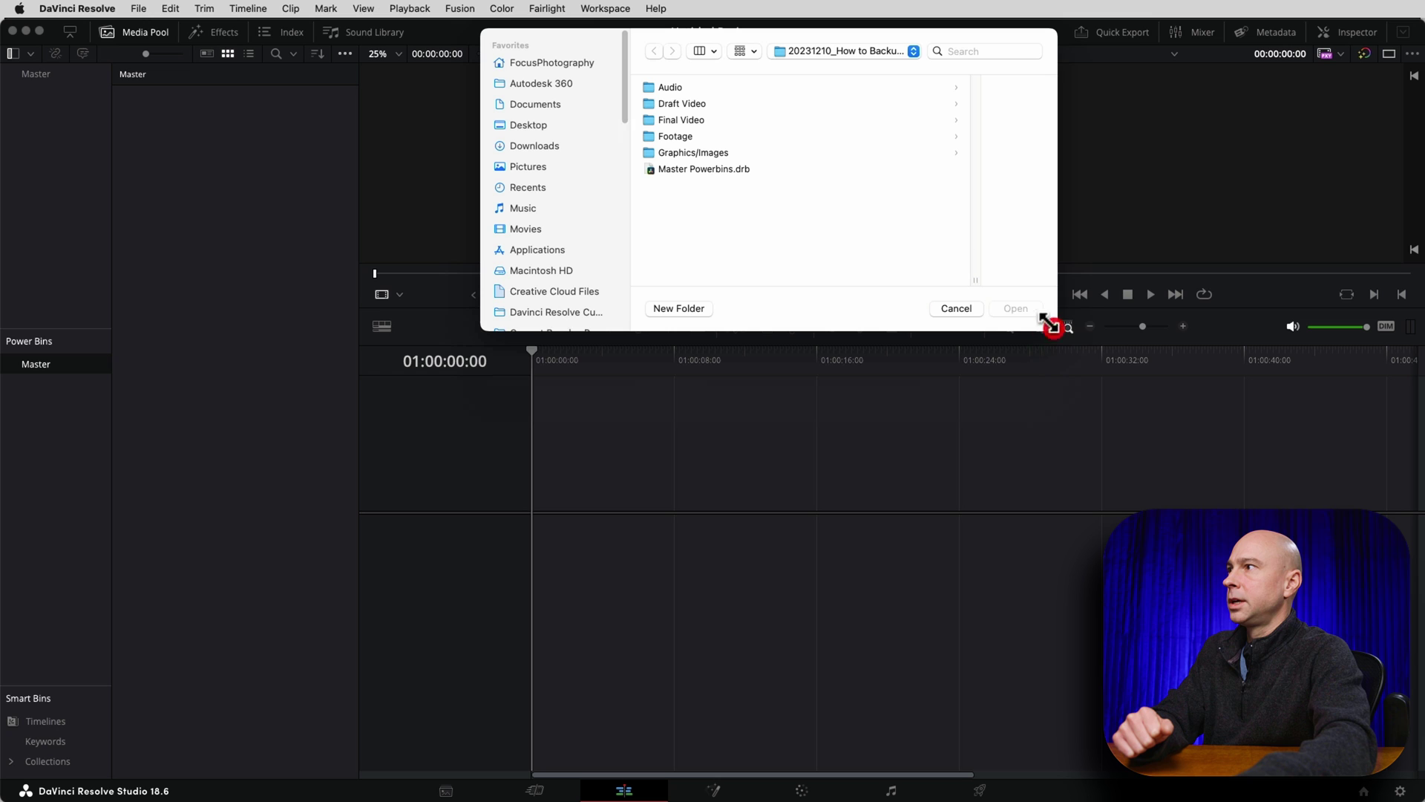
click(675, 173)
click(1015, 309)
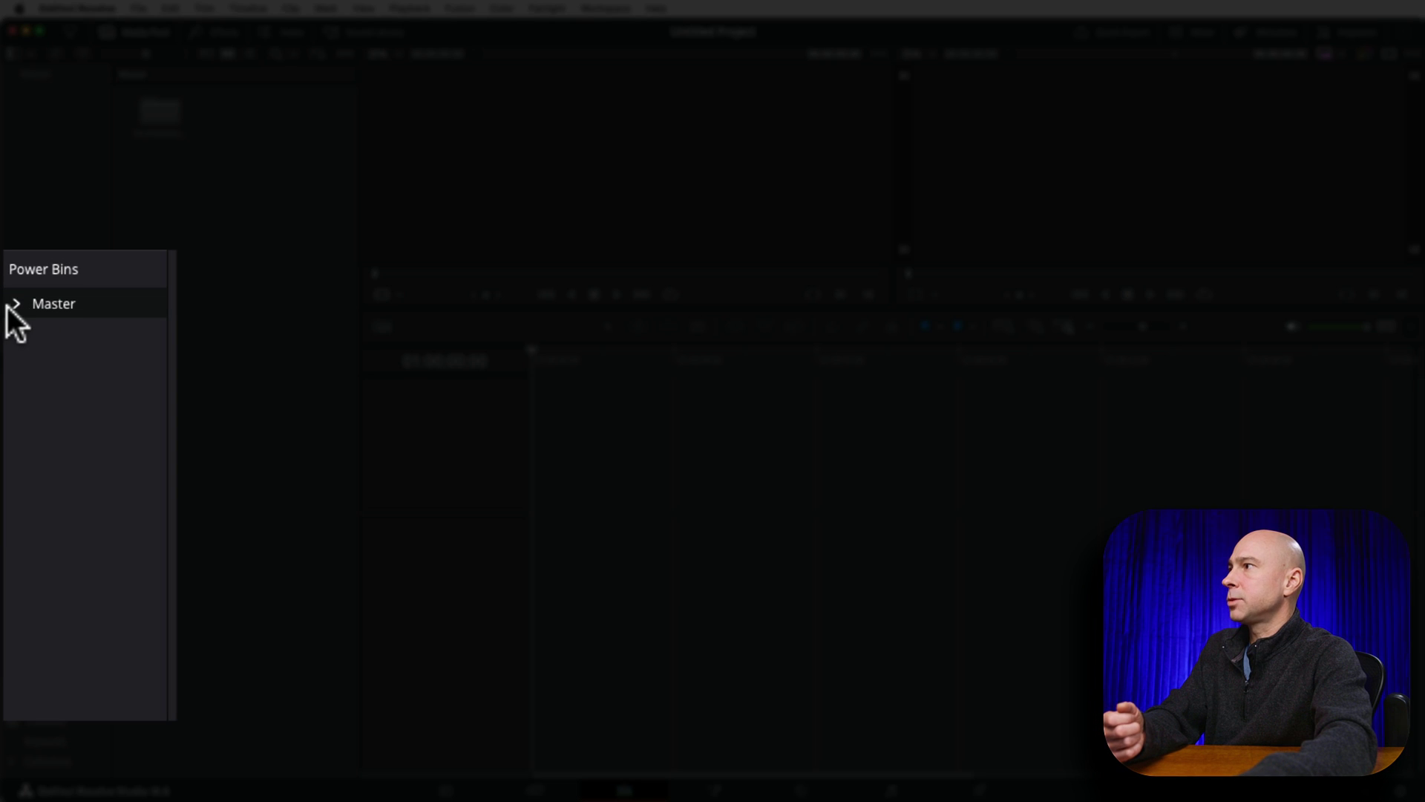
- Expand Master and then localdatabase to list sub-bins like Music, SFX and Brand Assets
click(14, 305)
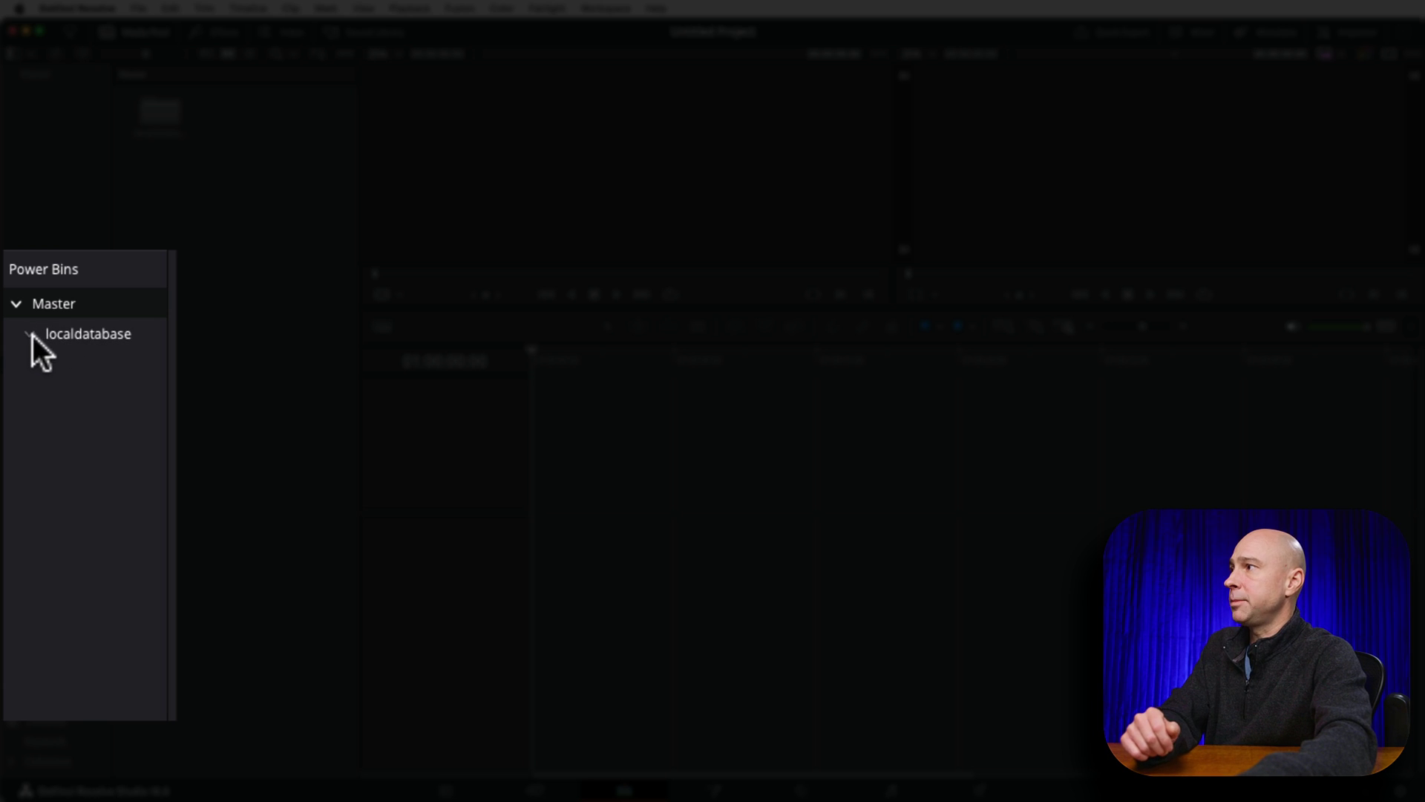
click(32, 335)
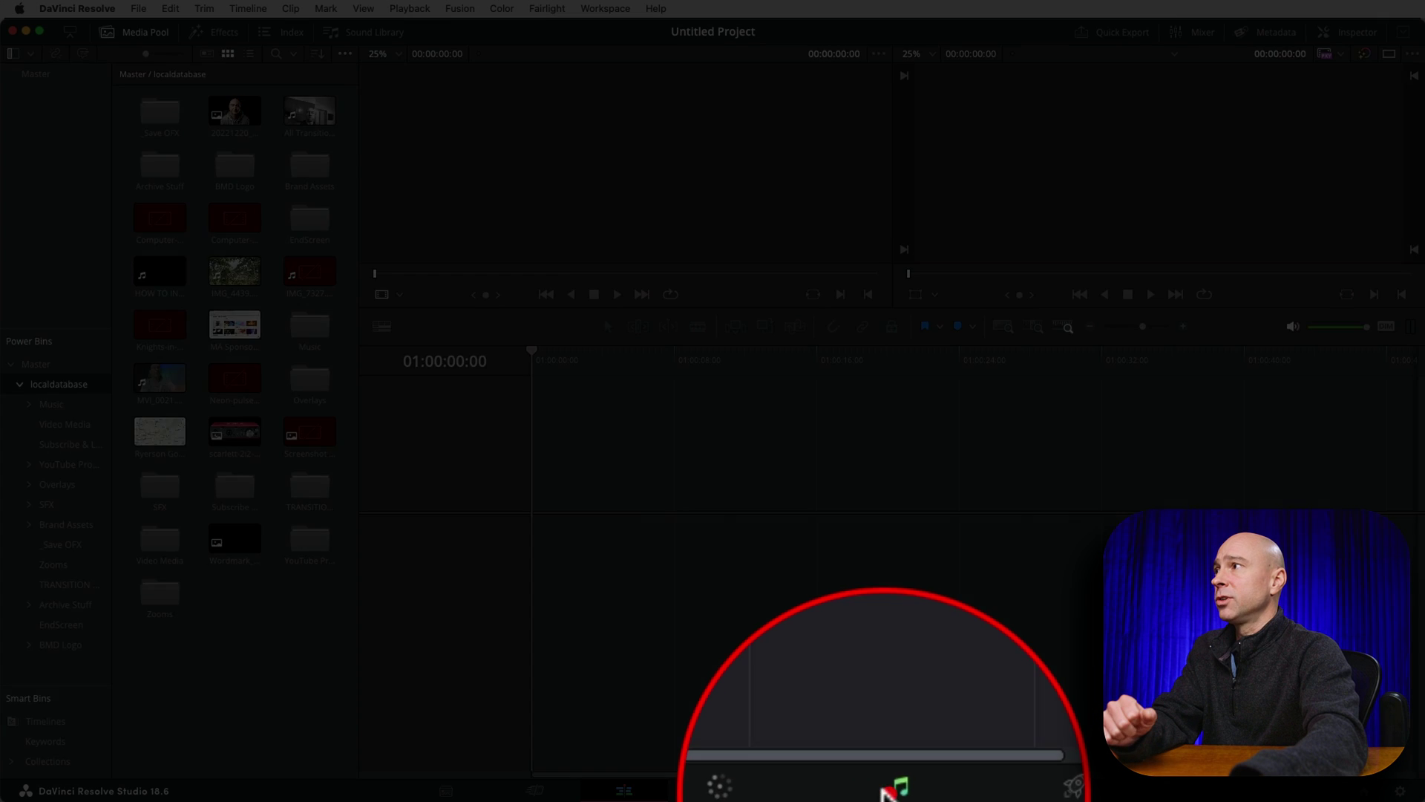
- On the Fairlight page, show the Media Pool and enlarge the Power Bins list
click(891, 790)
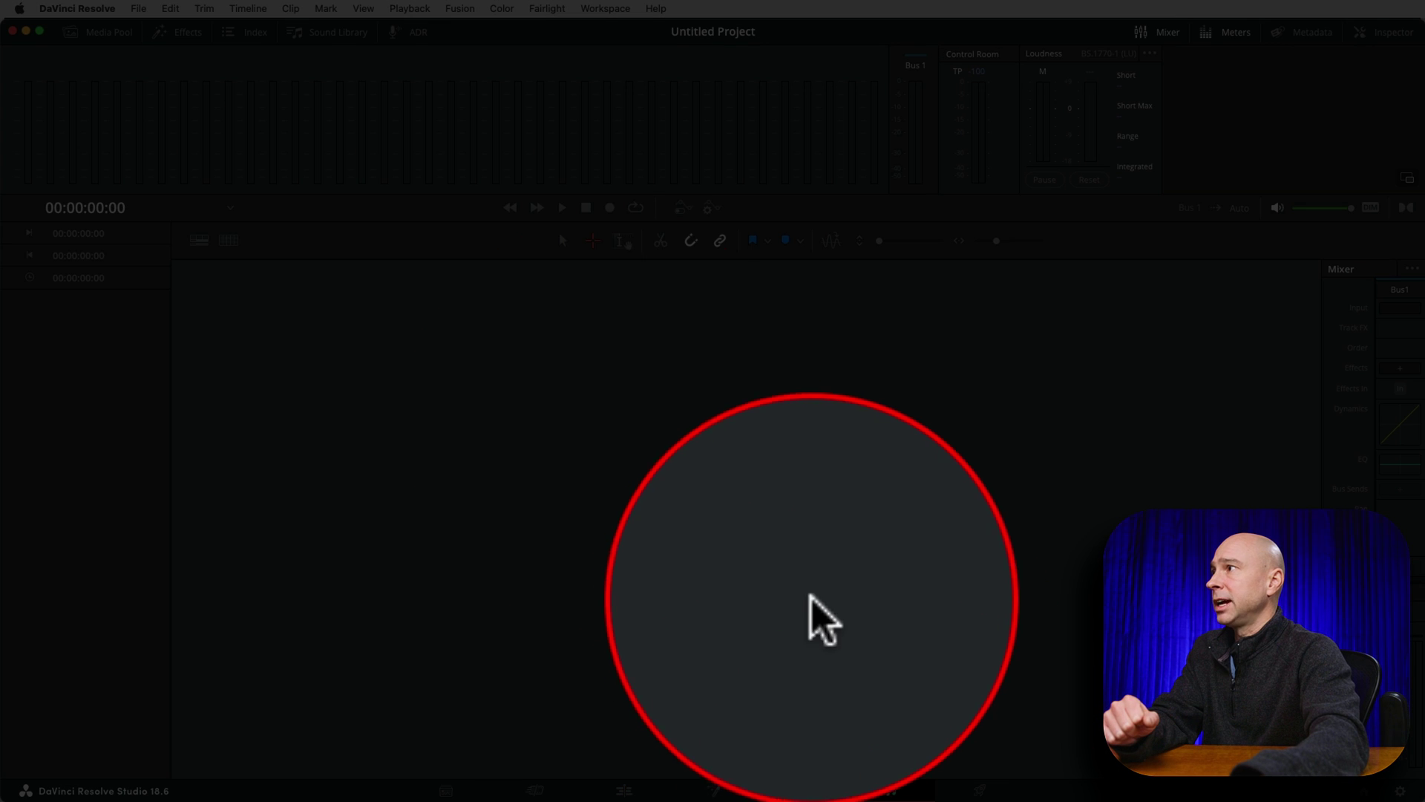
click(99, 31)
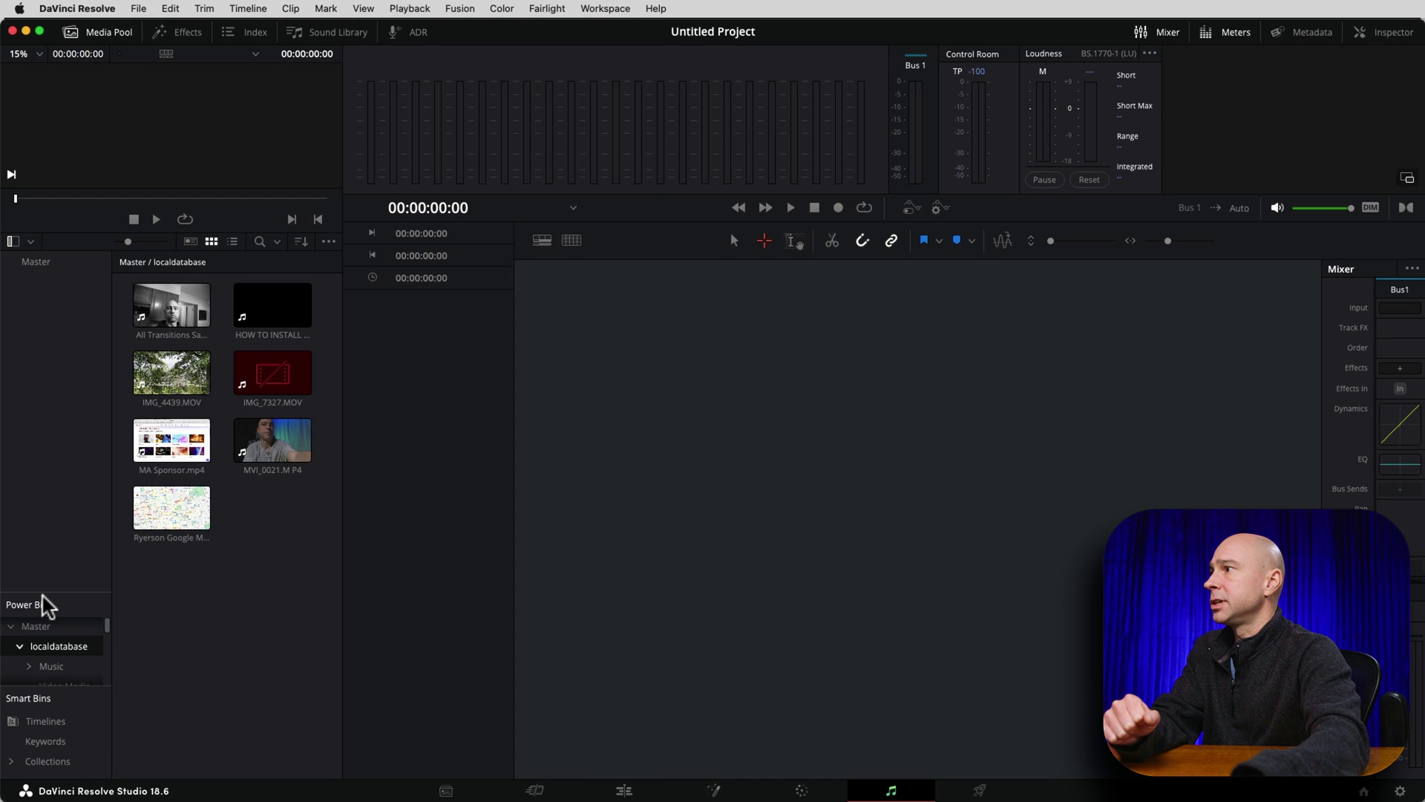
drag(42, 592, 38, 420)
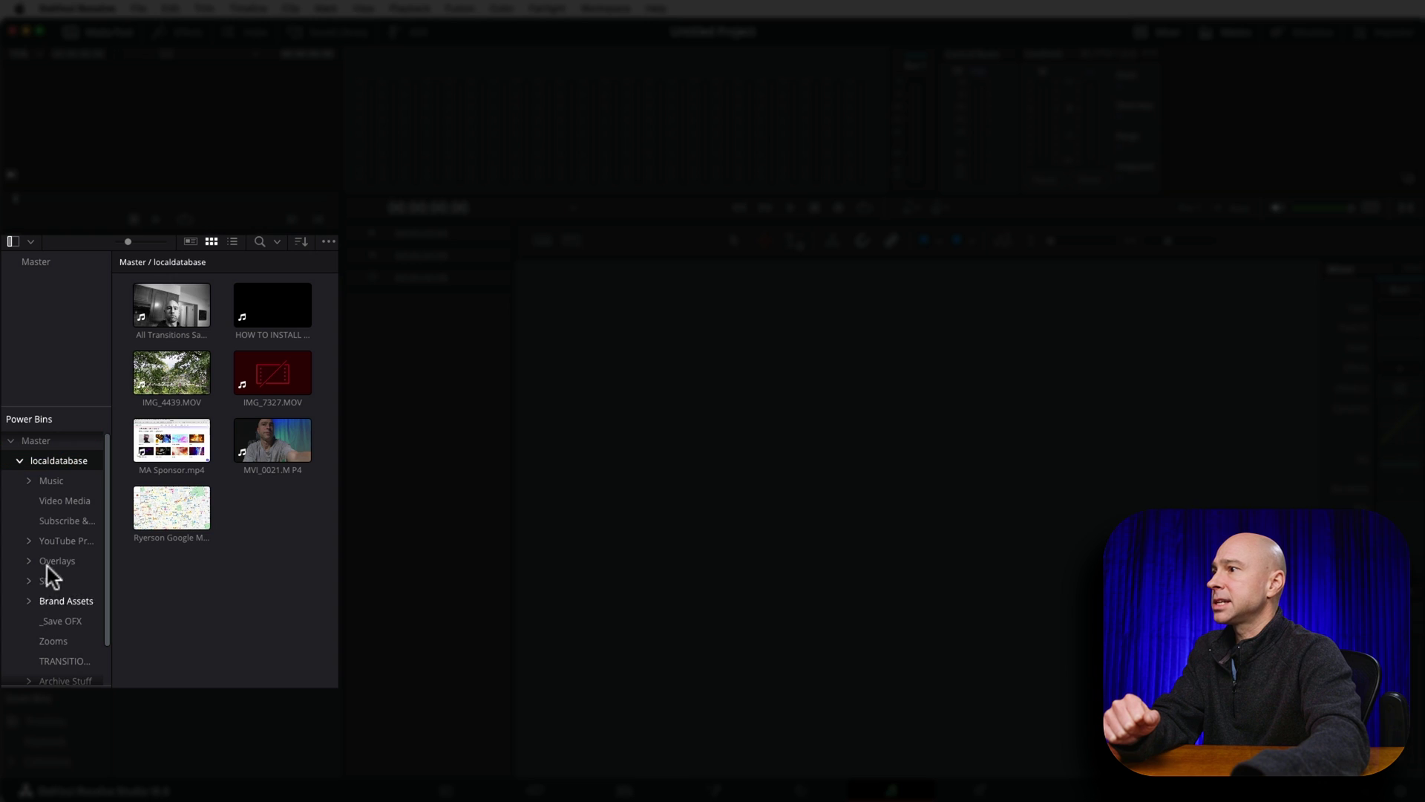
- On the Color page, toggle the Media Pool to reveal the imported localdatabase power bins
click(802, 790)
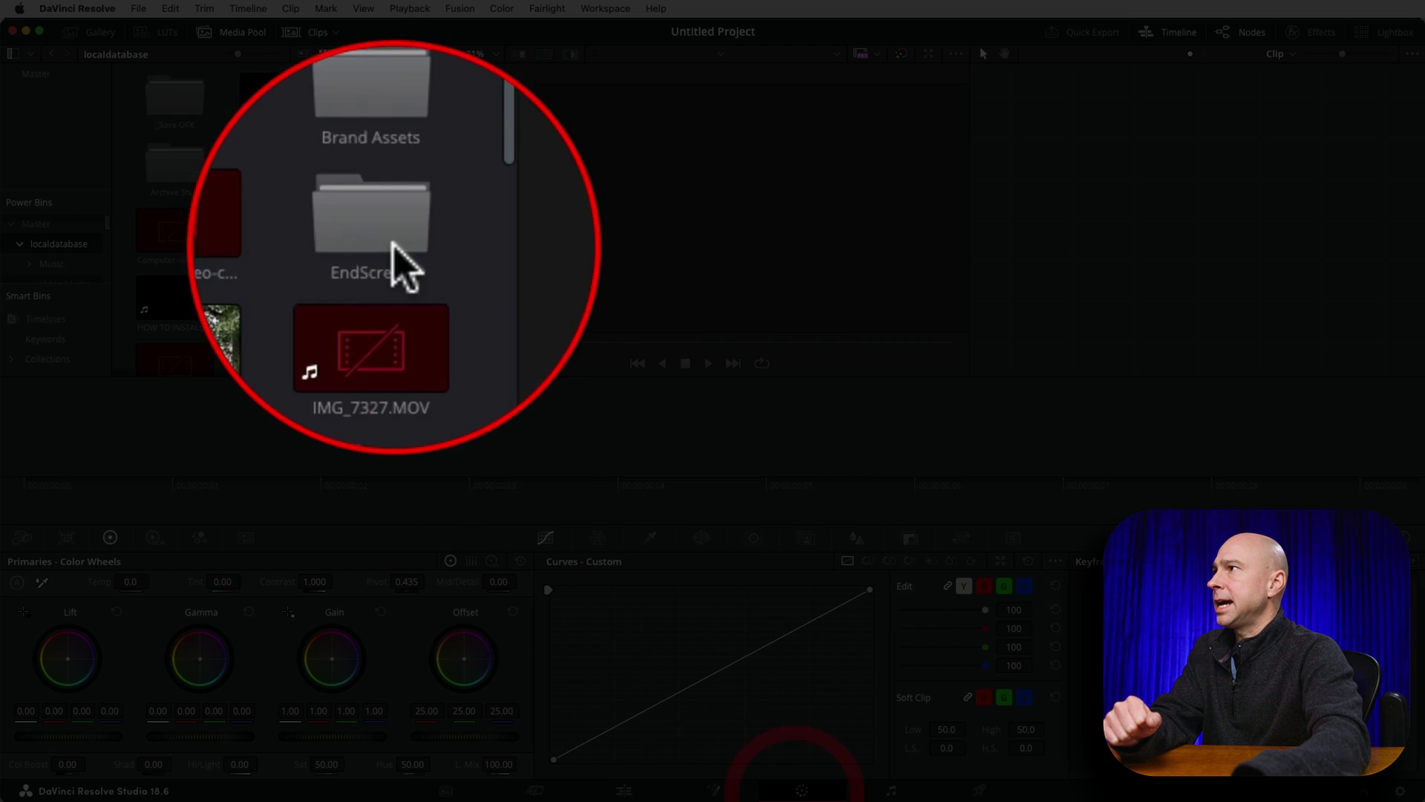
click(232, 29)
click(231, 30)
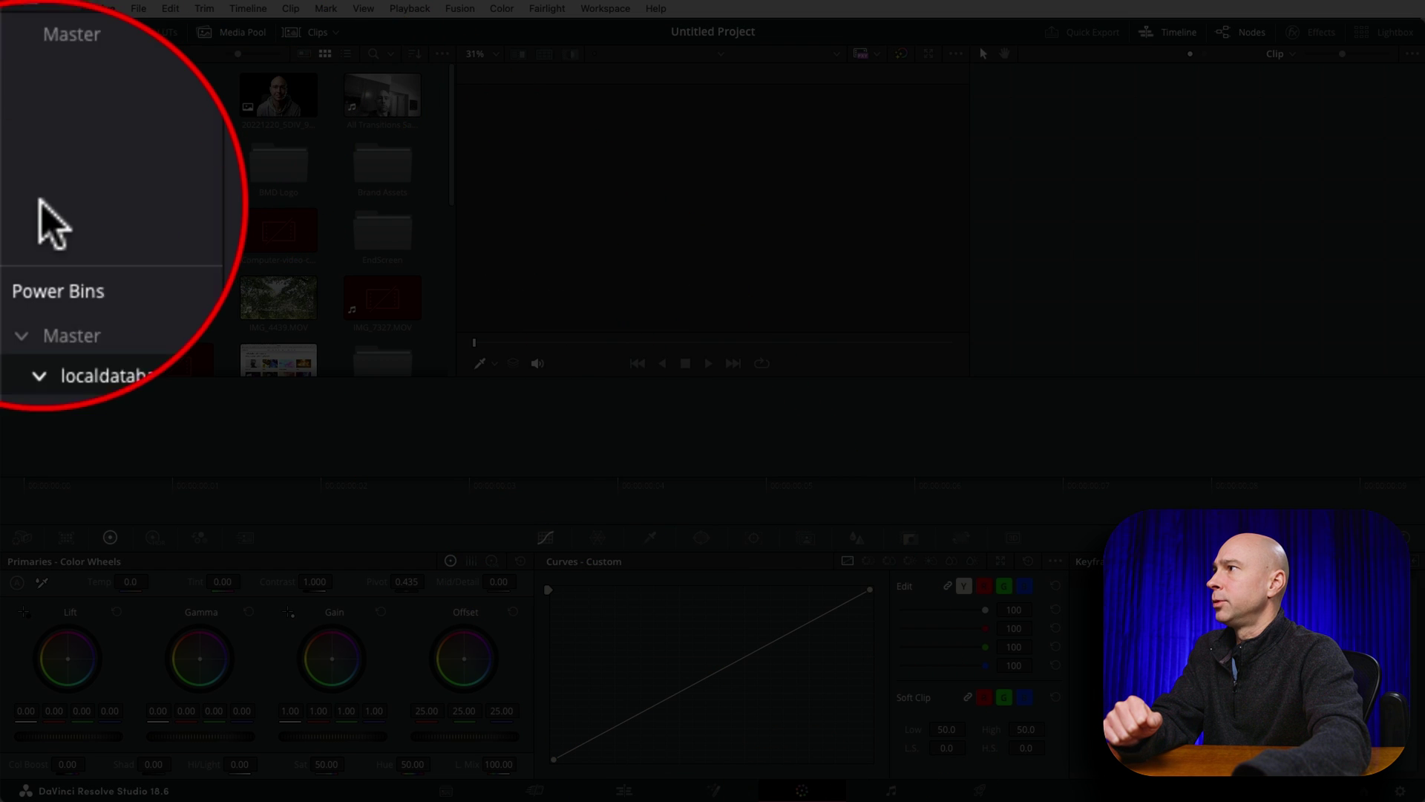